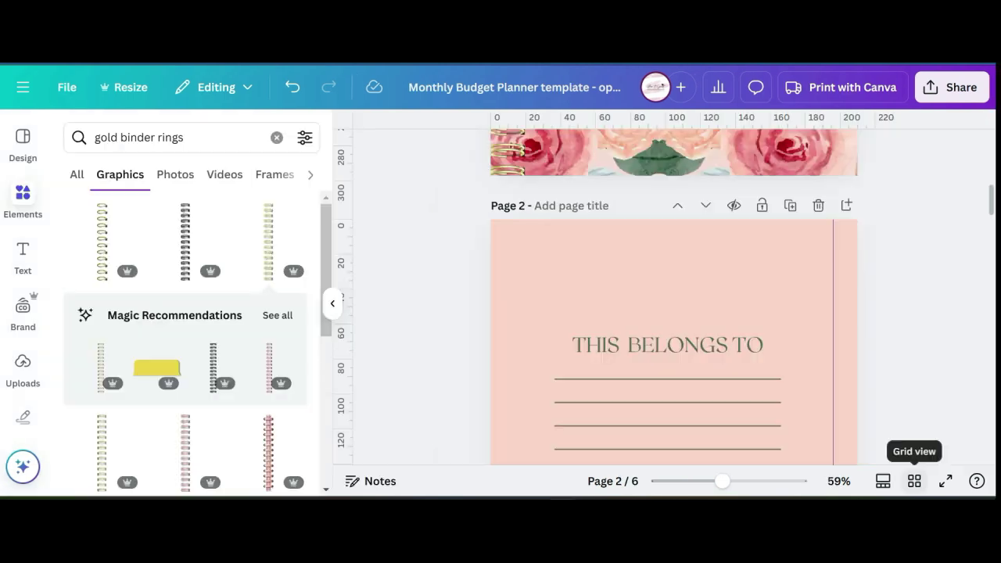
Step: Duplicate the green tab on page 2 three times
{"action": "left_click", "coordinate": [912, 481]}
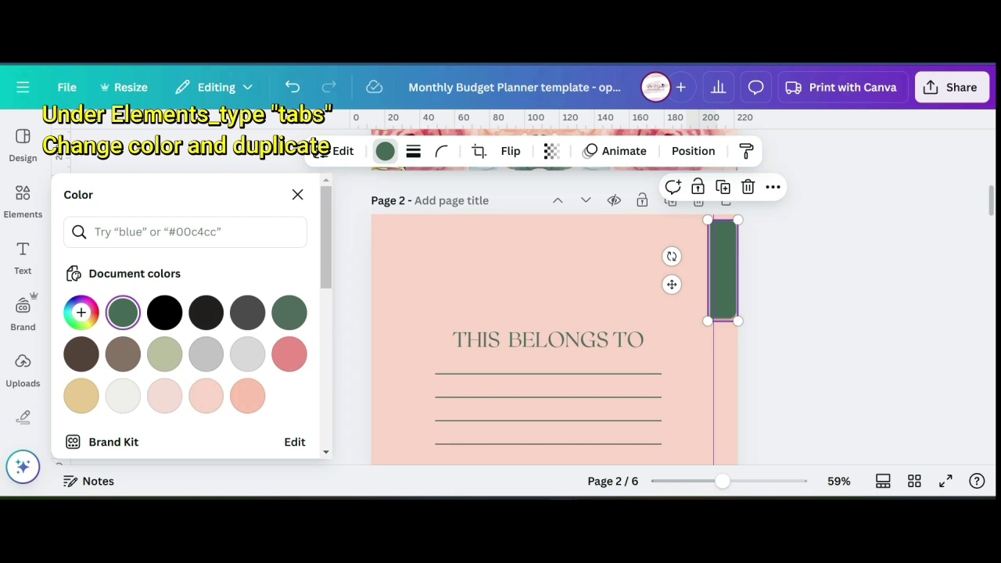
{"action": "left_click", "coordinate": [723, 187]}
{"action": "left_click", "coordinate": [730, 194]}
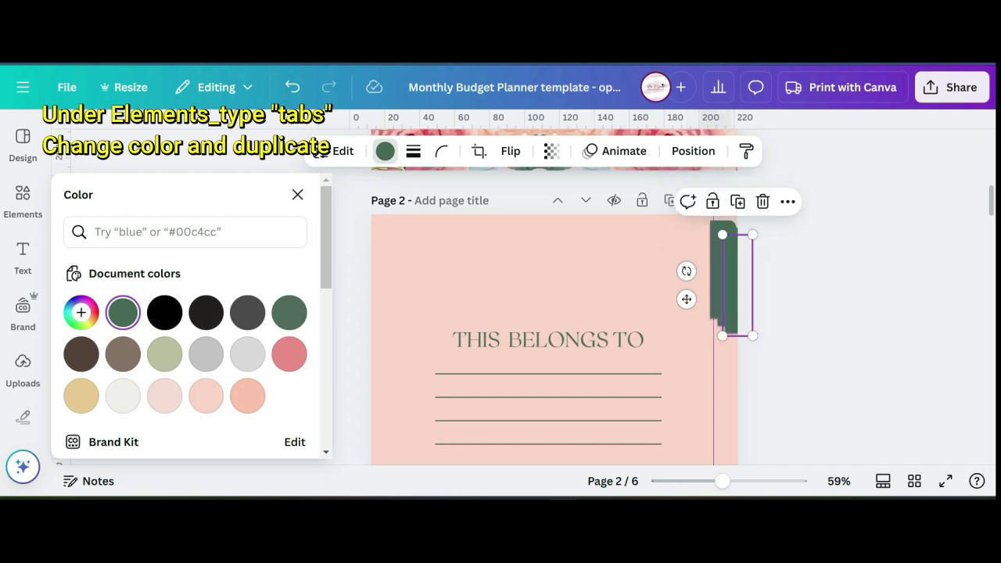
{"action": "left_click", "coordinate": [737, 201]}
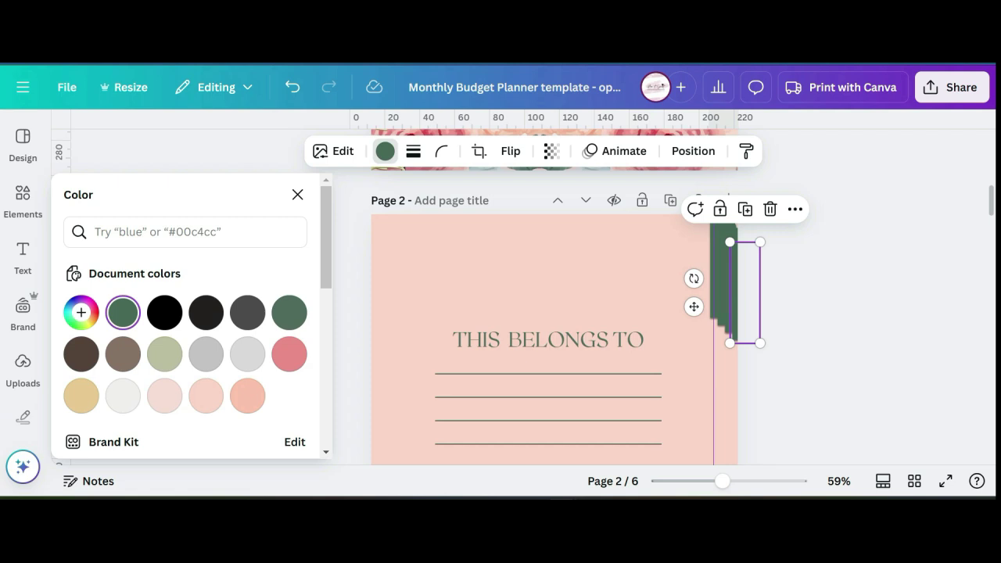
Step: Move the last tab copy down to the bottom corner of page 2's right edge and close the color options
{"action": "left_click_drag", "start_coordinate": [743, 296], "coordinate": [728, 406]}
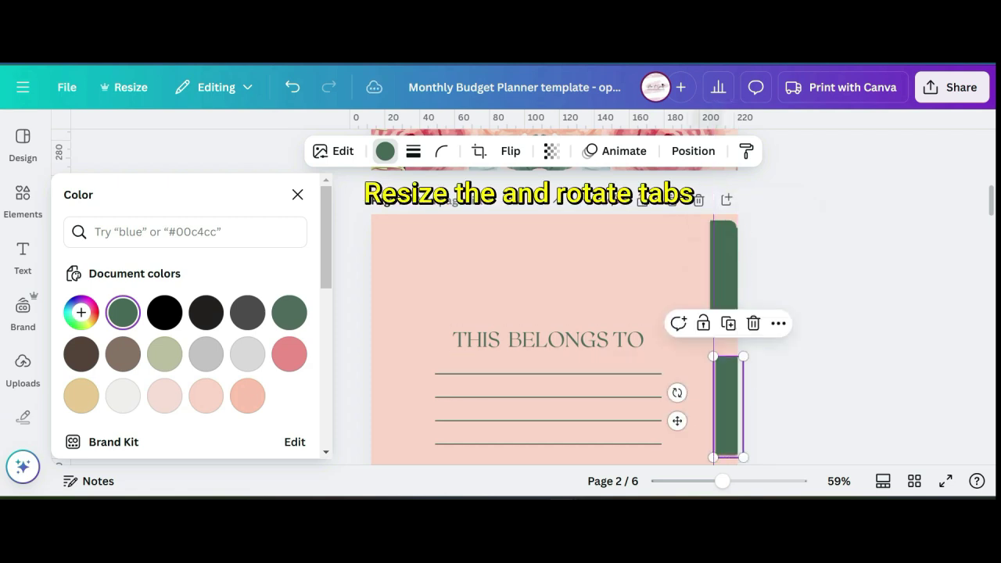
{"action": "scroll", "coordinate": [728, 407], "scroll_direction": "down", "scroll_amount": 1}
{"action": "scroll", "coordinate": [723, 391], "scroll_direction": "down", "scroll_amount": 4}
{"action": "scroll", "coordinate": [718, 391], "scroll_direction": "up", "scroll_amount": 2}
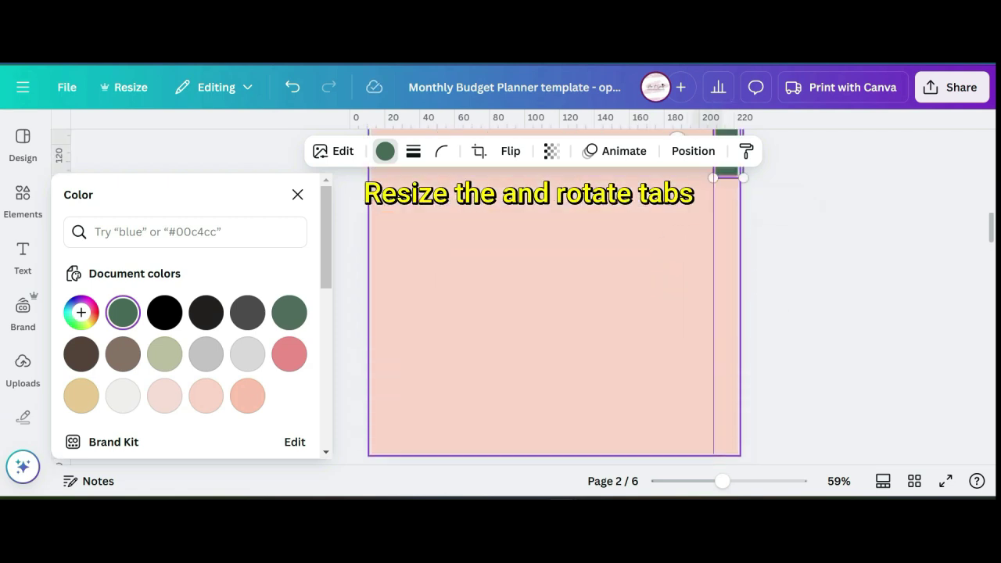
{"action": "left_click_drag", "start_coordinate": [727, 188], "coordinate": [727, 428]}
{"action": "scroll", "coordinate": [726, 391], "scroll_direction": "down", "scroll_amount": 2}
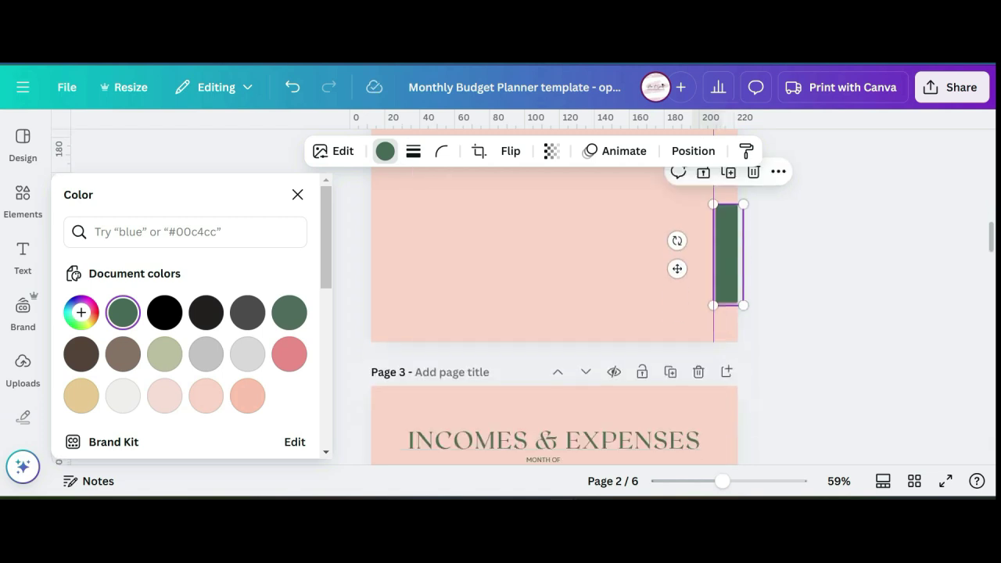
{"action": "left_click_drag", "start_coordinate": [728, 258], "coordinate": [728, 294]}
{"action": "left_click", "coordinate": [297, 194]}
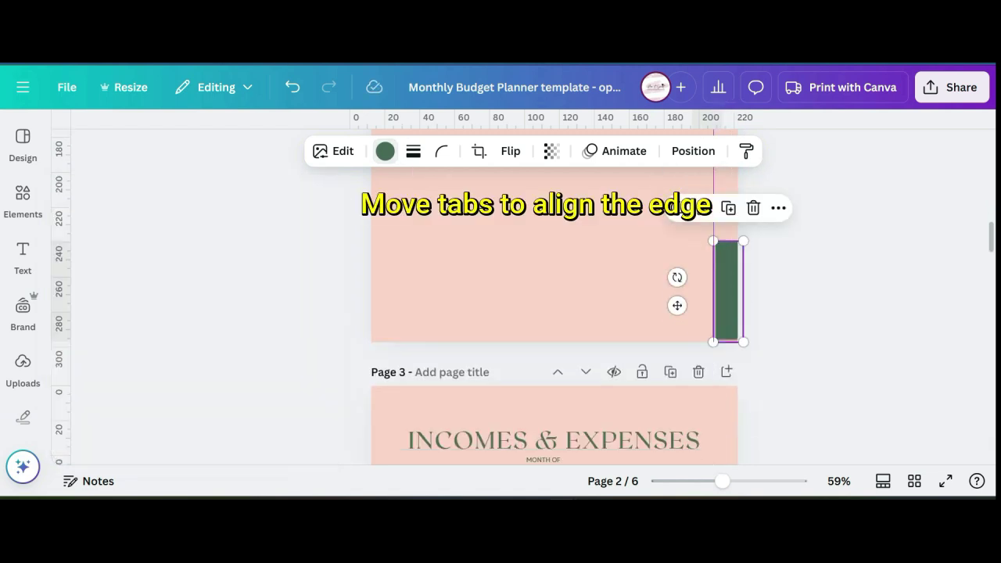
Step: Shift the bottom tab slightly inward so its rounded outer side sits inside page 2's right edge
{"action": "left_click", "coordinate": [587, 272]}
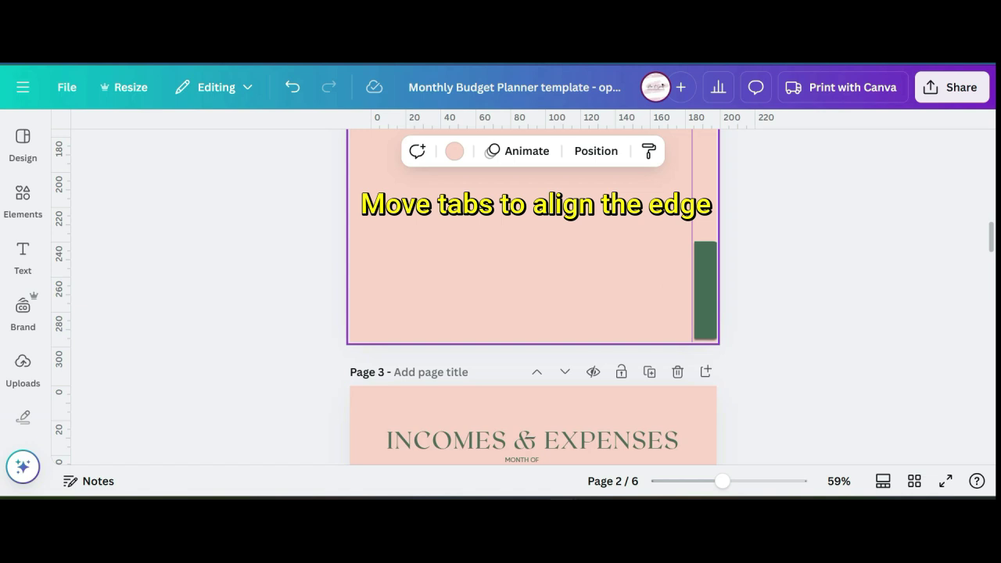
{"action": "left_click_drag", "start_coordinate": [722, 481], "coordinate": [741, 481]}
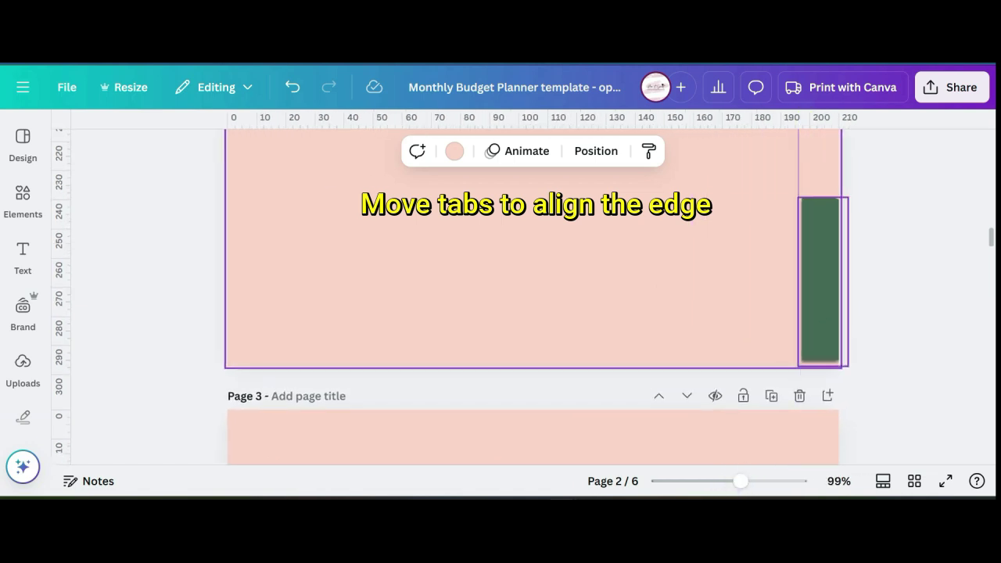
{"action": "mouse_move", "coordinate": [820, 279]}
{"action": "left_mouse_down"}
{"action": "mouse_move", "coordinate": [798, 279]}
{"action": "mouse_move", "coordinate": [810, 279]}
{"action": "left_mouse_up"}
{"action": "left_click", "coordinate": [665, 289]}
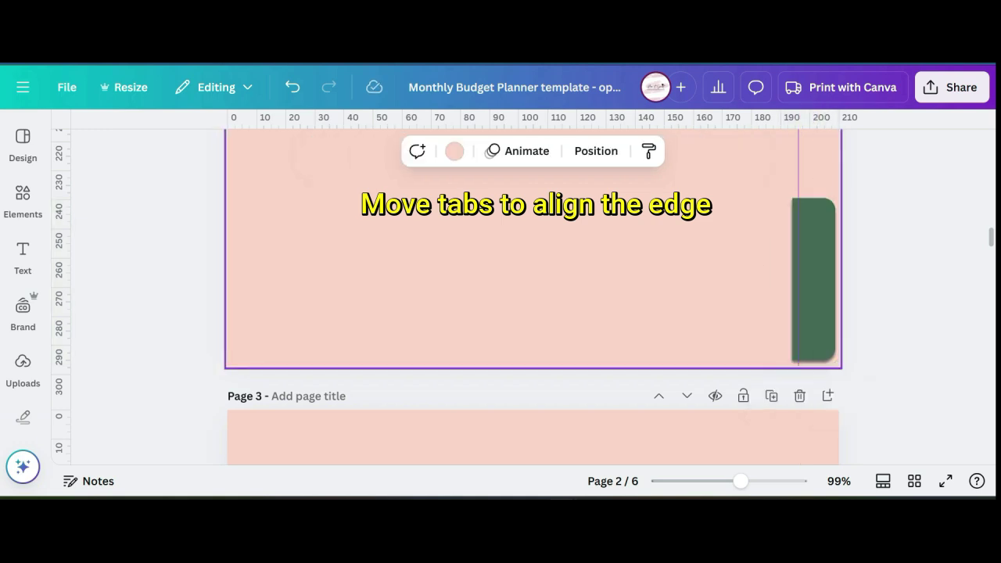
Step: Move another tab copy from the top of page 2 to just above the bottom tab, aligned with it
{"action": "scroll", "coordinate": [532, 297], "scroll_direction": "up", "scroll_amount": 5}
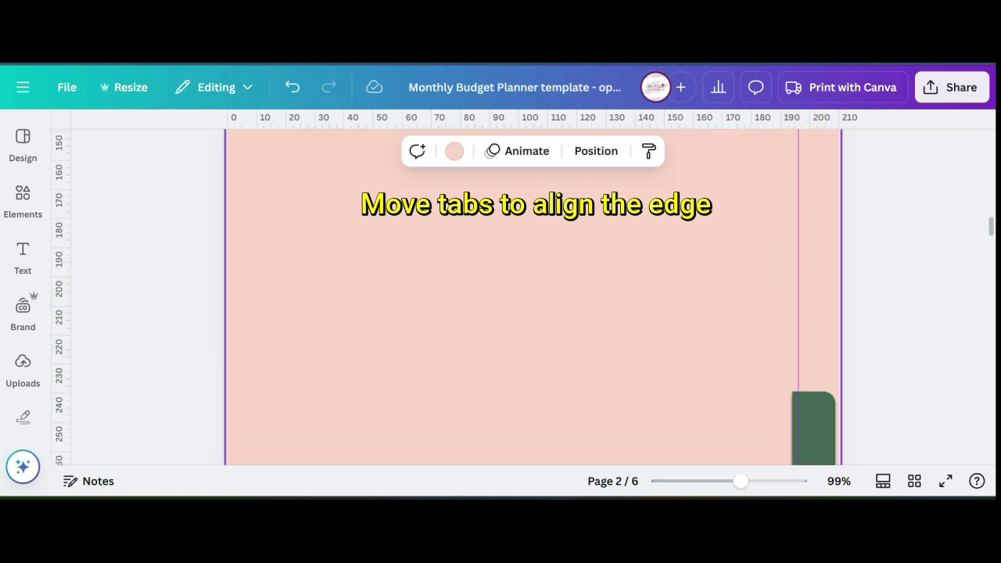
{"action": "scroll", "coordinate": [532, 298], "scroll_direction": "up", "scroll_amount": 3}
{"action": "left_click_drag", "start_coordinate": [829, 196], "coordinate": [805, 420]}
{"action": "scroll", "coordinate": [810, 352], "scroll_direction": "down", "scroll_amount": 2}
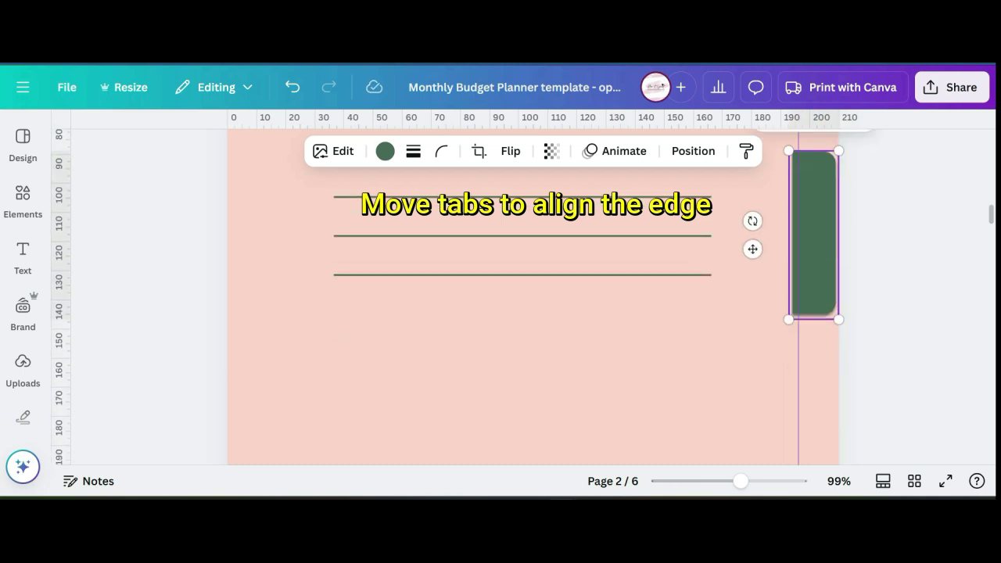
{"action": "left_click_drag", "start_coordinate": [815, 233], "coordinate": [813, 387]}
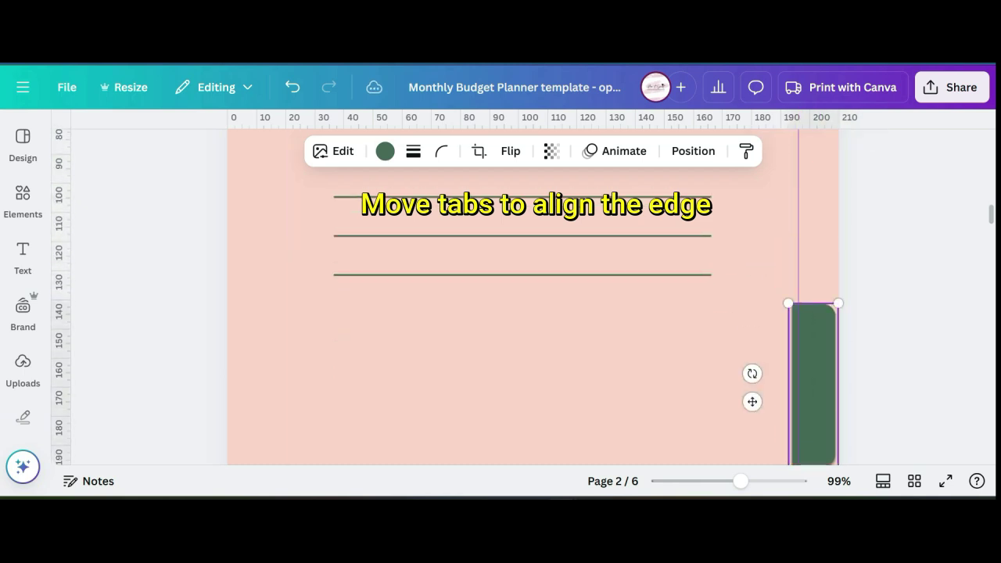
{"action": "scroll", "coordinate": [812, 386], "scroll_direction": "down", "scroll_amount": 3}
{"action": "left_click_drag", "start_coordinate": [814, 195], "coordinate": [814, 312]}
{"action": "scroll", "coordinate": [814, 311], "scroll_direction": "up", "scroll_amount": 1}
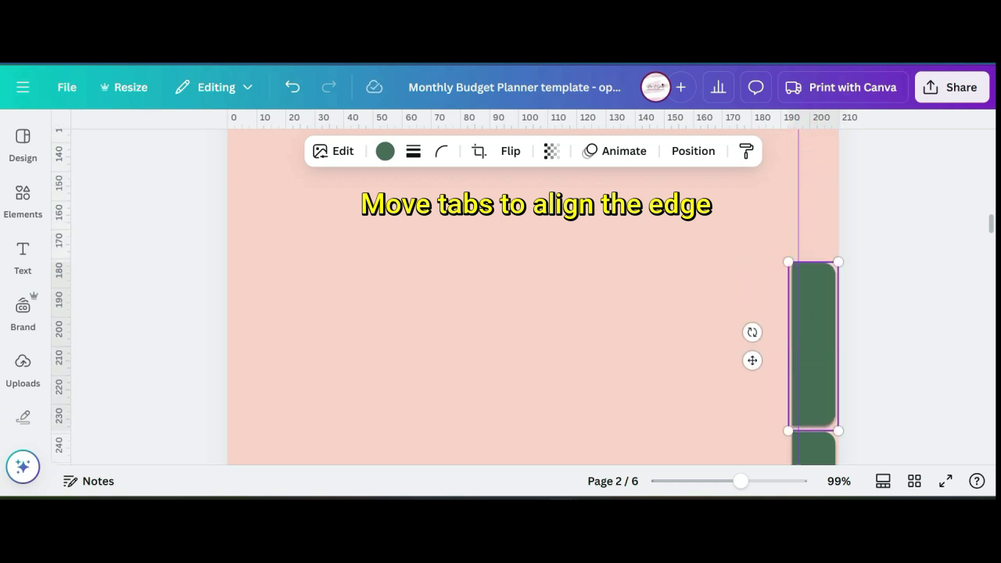
Step: Move the remaining overlapping tab copy down to the middle of page 2's right edge, above the two placed tabs
{"action": "key", "text": "Escape"}
{"action": "scroll", "coordinate": [818, 266], "scroll_direction": "up", "scroll_amount": 4}
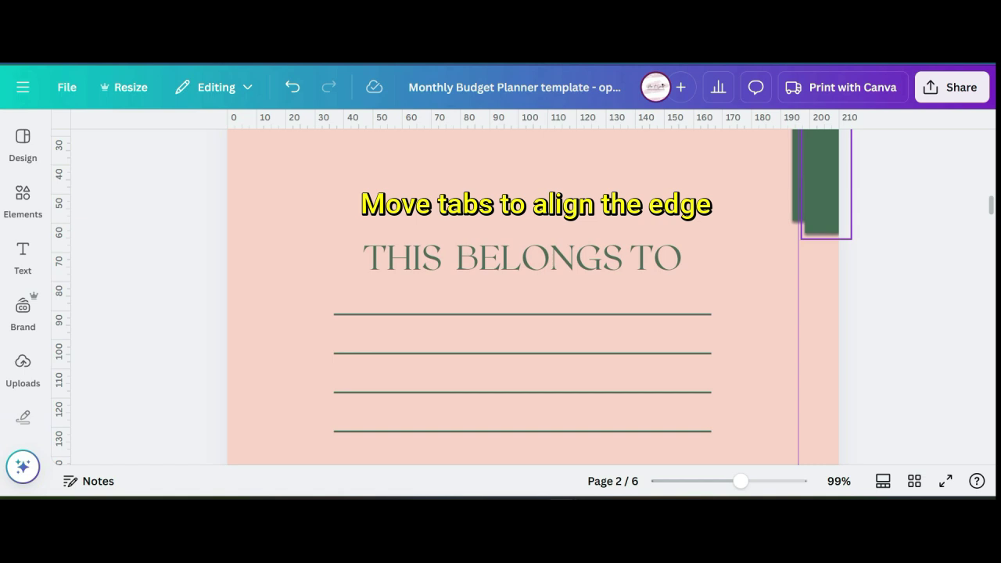
{"action": "left_click_drag", "start_coordinate": [826, 184], "coordinate": [803, 429]}
{"action": "left_click_drag", "start_coordinate": [802, 391], "coordinate": [812, 407]}
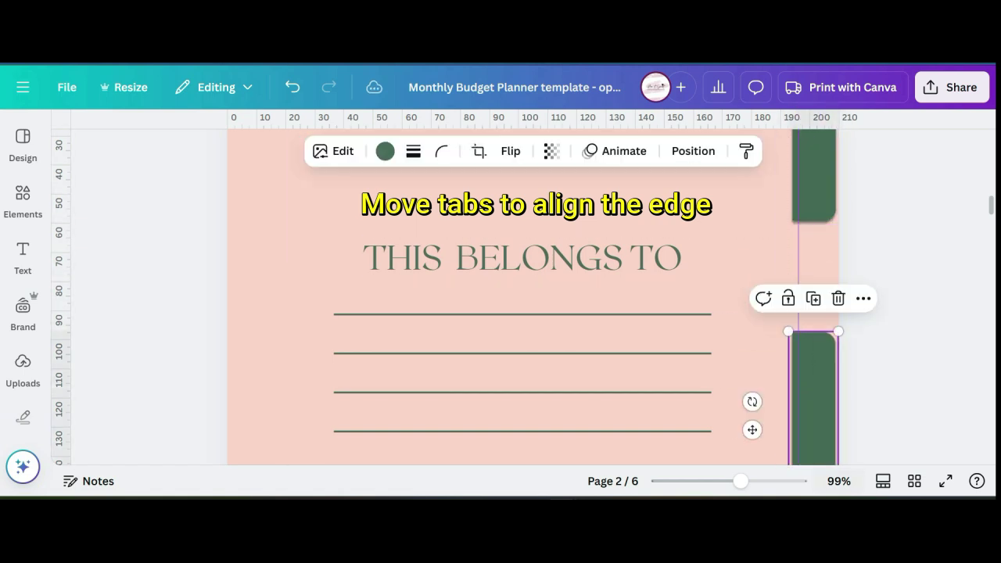
{"action": "scroll", "coordinate": [812, 313], "scroll_direction": "down", "scroll_amount": 4}
{"action": "left_click_drag", "start_coordinate": [813, 195], "coordinate": [813, 266]}
Step: Move the original top tab down to just above the middle tab, leaving a small gap between them
{"action": "scroll", "coordinate": [814, 266], "scroll_direction": "up", "scroll_amount": 5}
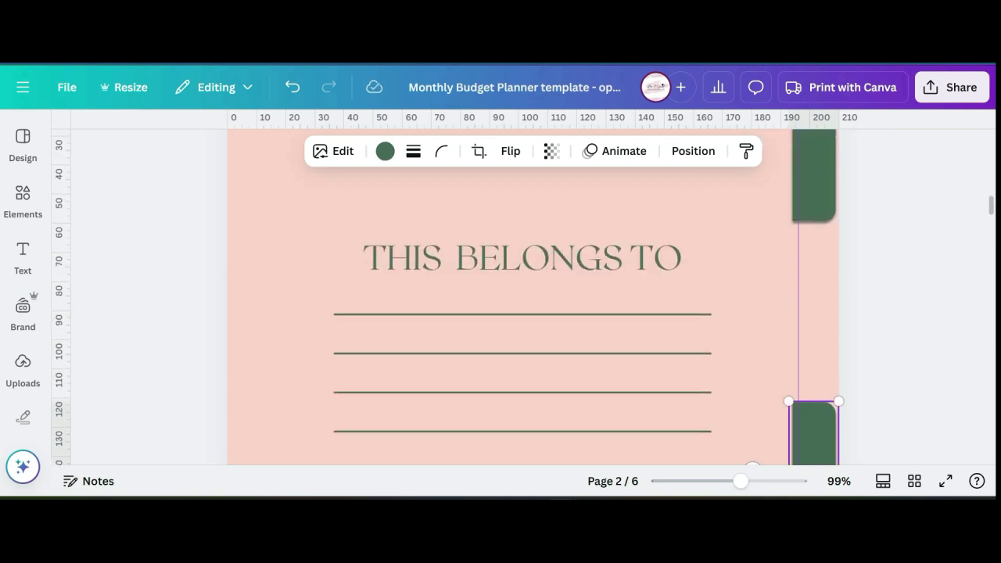
{"action": "left_click_drag", "start_coordinate": [813, 221], "coordinate": [814, 384]}
{"action": "scroll", "coordinate": [813, 312], "scroll_direction": "down", "scroll_amount": 4}
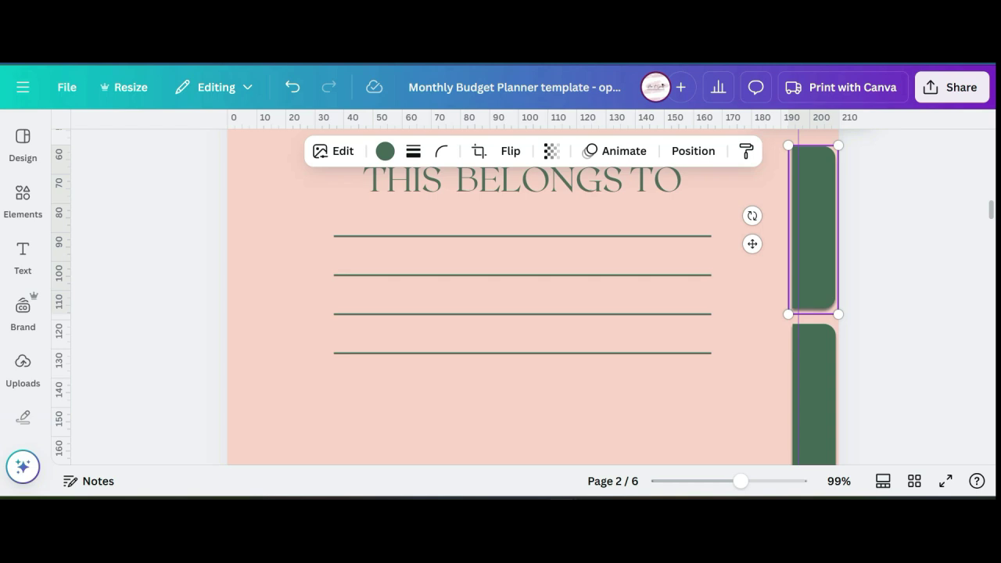
{"action": "left_click_drag", "start_coordinate": [813, 227], "coordinate": [813, 235]}
{"action": "scroll", "coordinate": [532, 297], "scroll_direction": "up", "scroll_amount": 4}
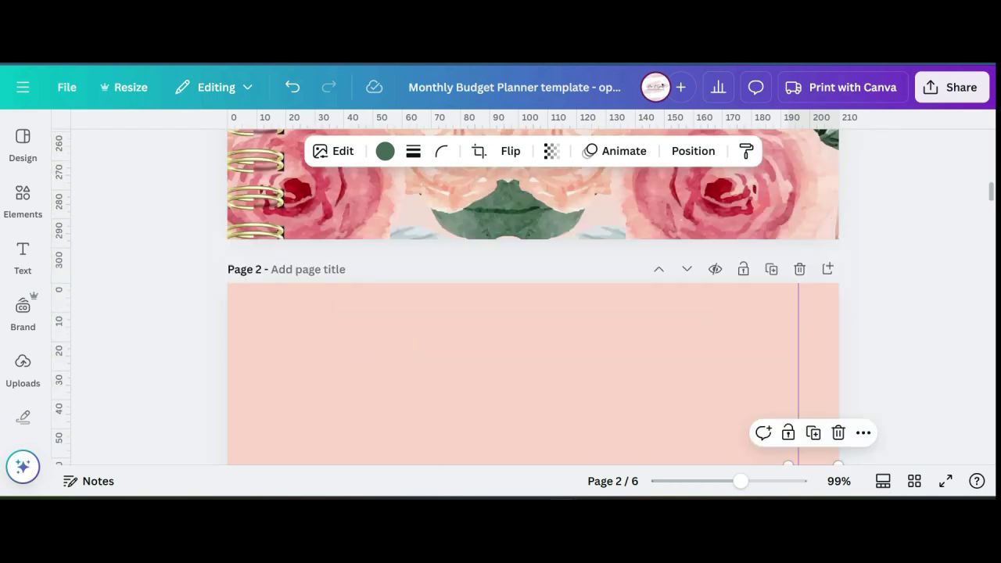
{"action": "scroll", "coordinate": [532, 297], "scroll_direction": "down", "scroll_amount": 2}
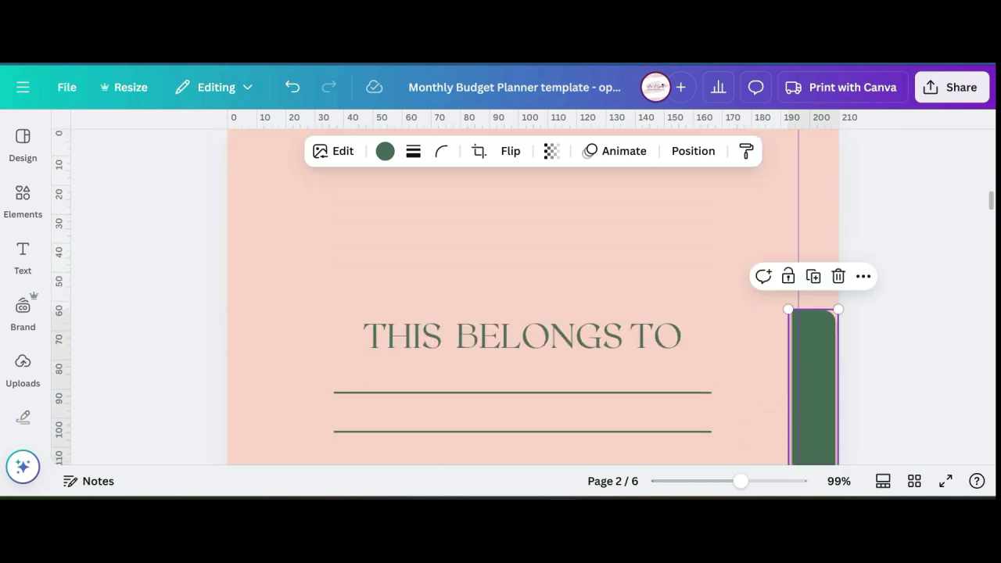
Step: Duplicate the uppermost tab, place the copy above it at the top of page 2's edge, and review the pages in grid view
{"action": "right_click", "coordinate": [807, 376]}
{"action": "left_click", "coordinate": [653, 188]}
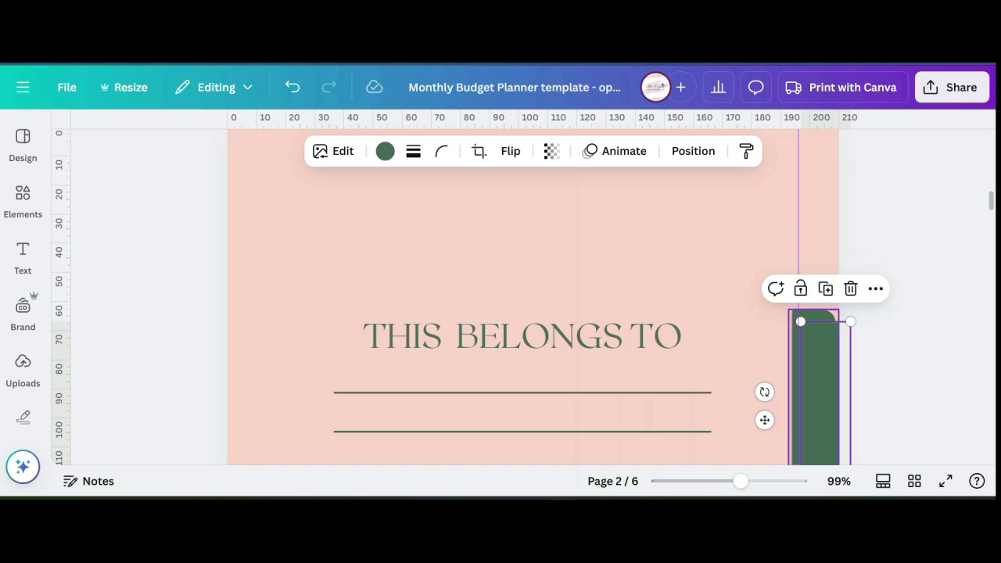
{"action": "mouse_move", "coordinate": [814, 375]}
{"action": "left_mouse_down"}
{"action": "mouse_move", "coordinate": [814, 195]}
{"action": "mouse_move", "coordinate": [814, 203]}
{"action": "left_mouse_up"}
{"action": "scroll", "coordinate": [813, 203], "scroll_direction": "up", "scroll_amount": 1}
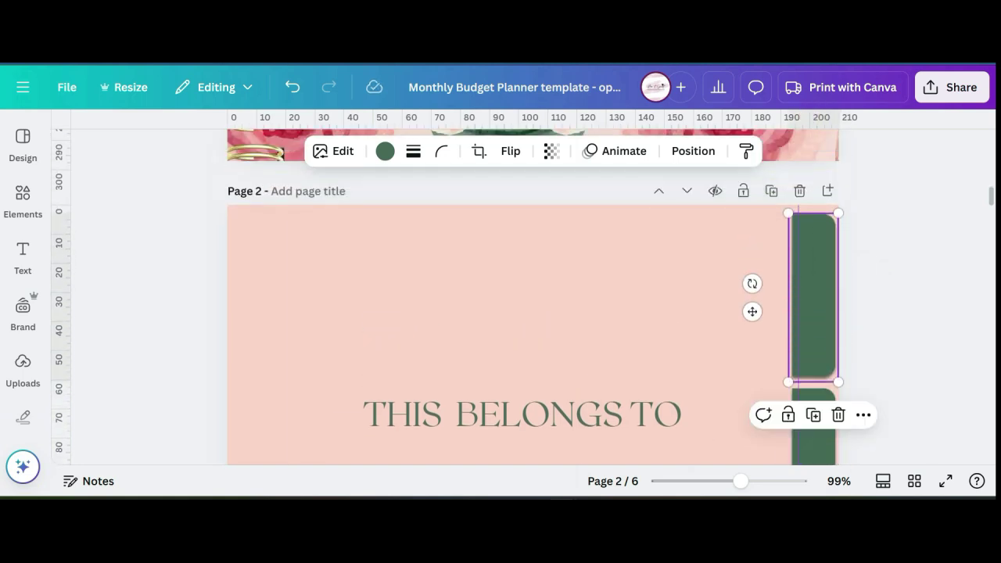
{"action": "left_click", "coordinate": [890, 274]}
{"action": "scroll", "coordinate": [889, 274], "scroll_direction": "down", "scroll_amount": 6}
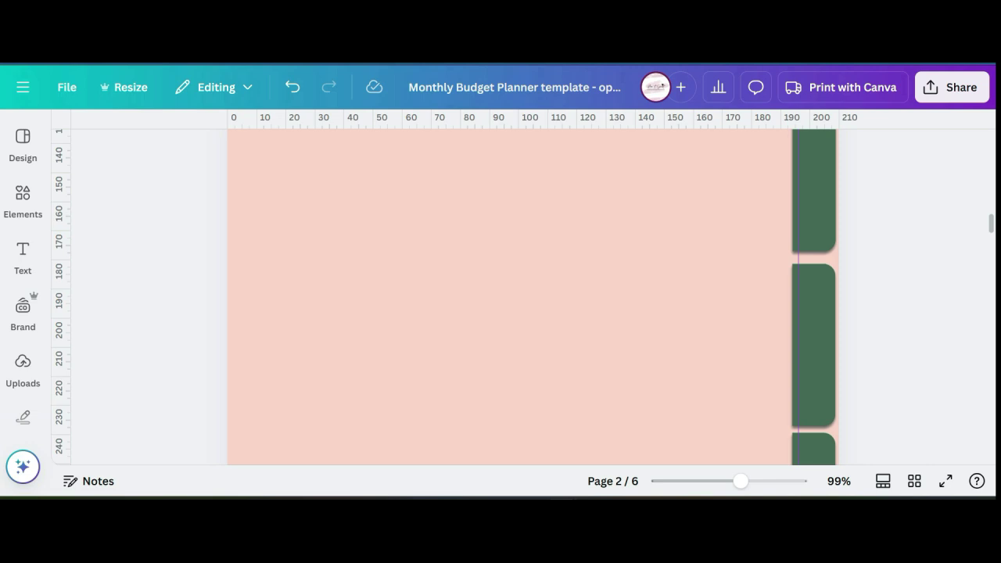
{"action": "scroll", "coordinate": [532, 297], "scroll_direction": "down", "scroll_amount": 4}
{"action": "scroll", "coordinate": [532, 297], "scroll_direction": "up", "scroll_amount": 1}
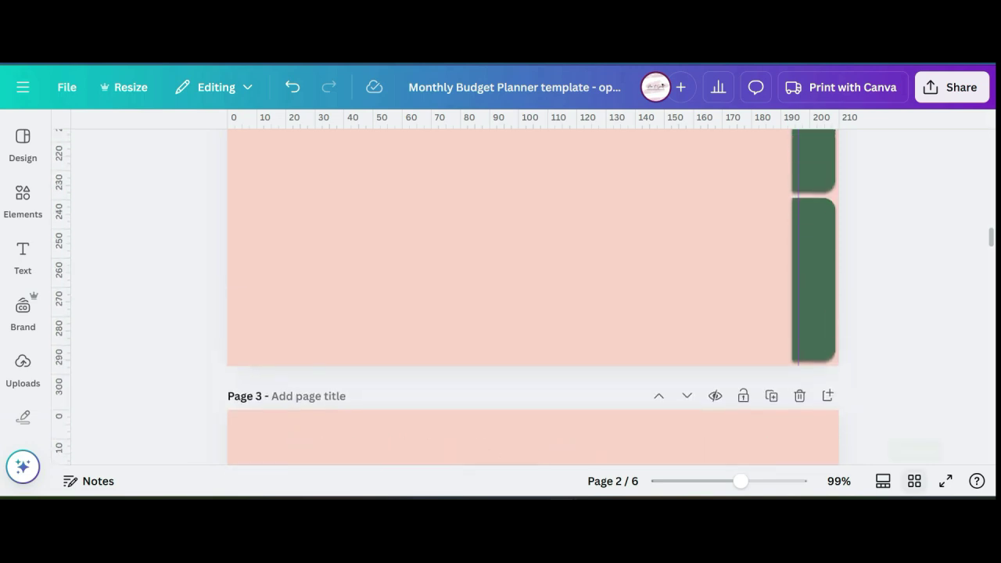
{"action": "left_click", "coordinate": [914, 481]}
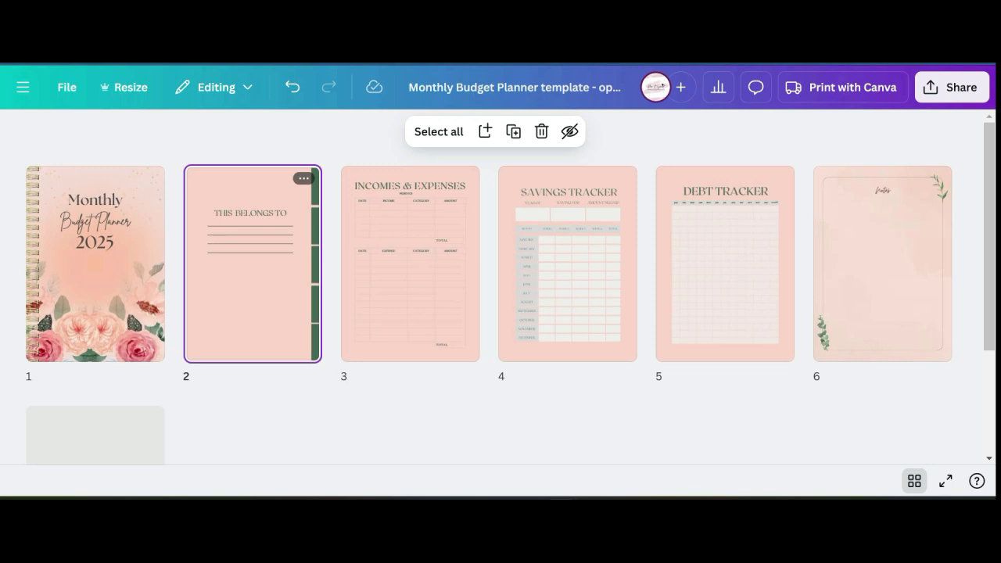
Step: Add a rectangle to page 2 and set its fill to #FAD4C6, sampled from the page background
{"action": "double_click", "coordinate": [252, 264]}
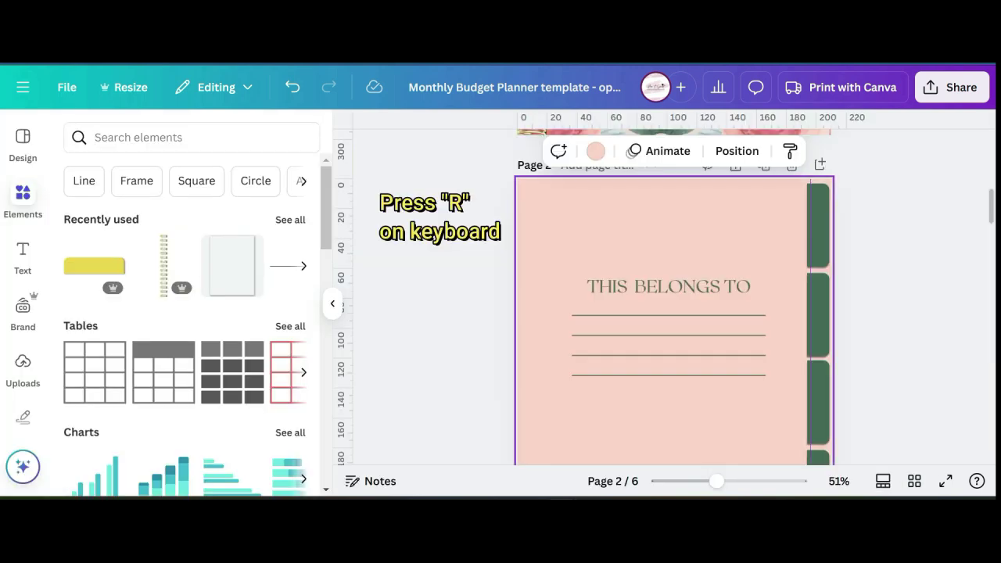
{"action": "key", "text": "r"}
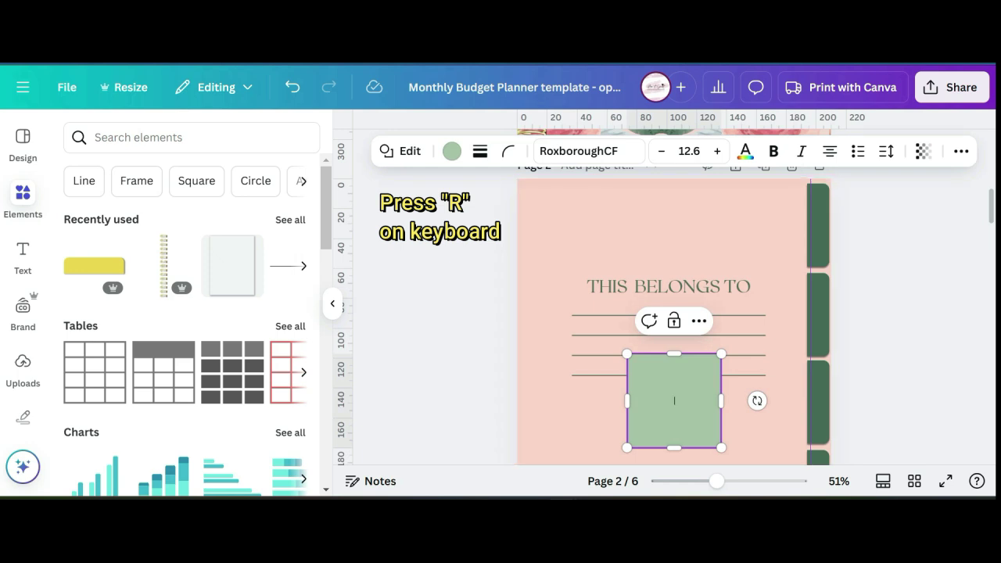
{"action": "left_click", "coordinate": [452, 151]}
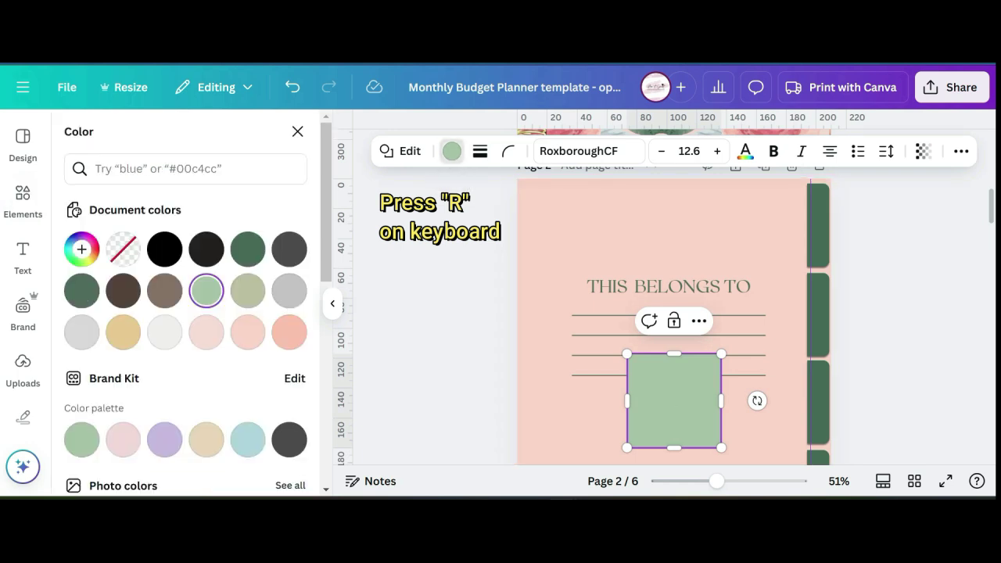
{"action": "left_click", "coordinate": [81, 249]}
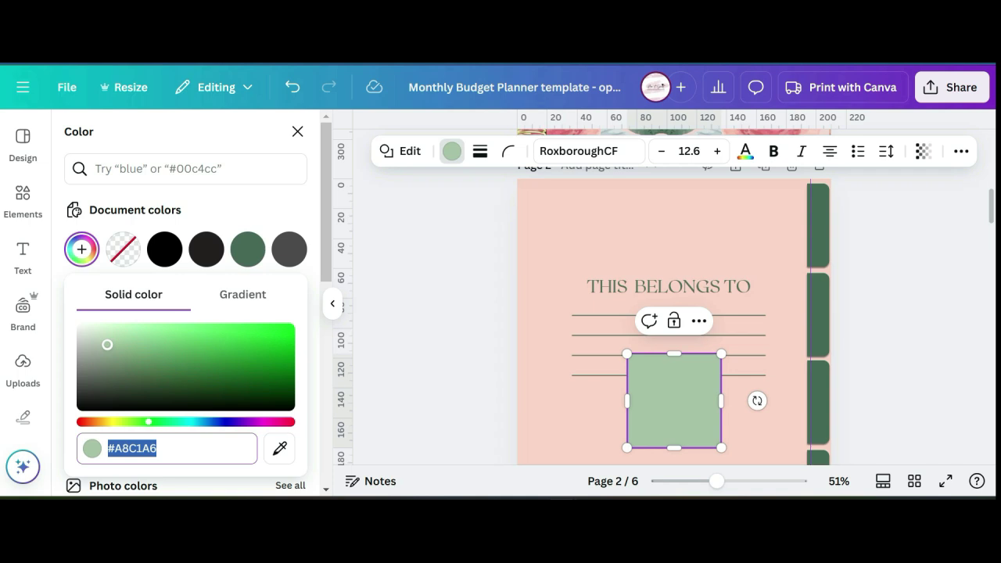
{"action": "left_click", "coordinate": [279, 448]}
{"action": "left_click", "coordinate": [554, 248]}
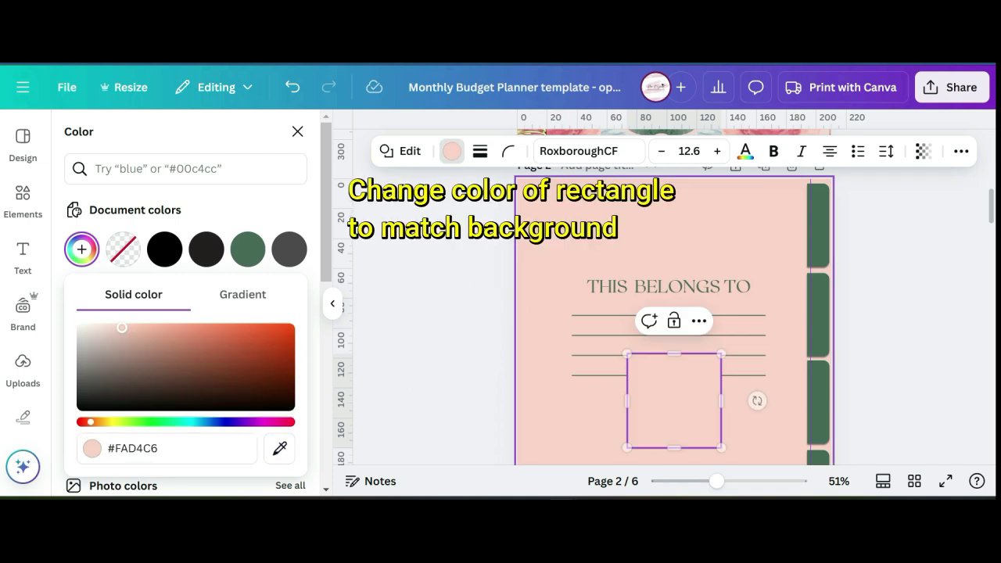
Step: Move the rectangle beside the tabs on page 2 and stretch it vertically along the full column of tabs
{"action": "left_click_drag", "start_coordinate": [681, 374], "coordinate": [742, 238]}
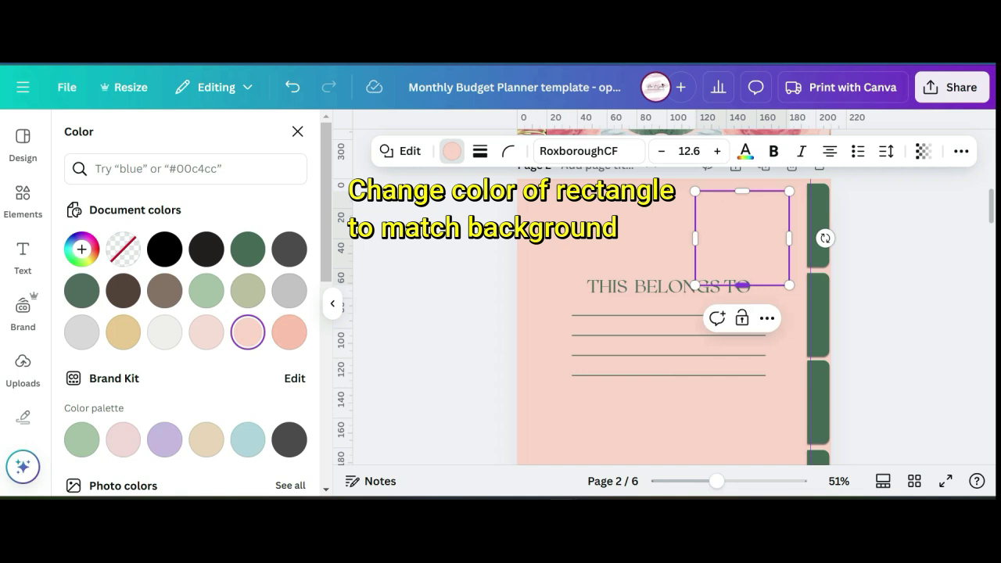
{"action": "left_click_drag", "start_coordinate": [742, 285], "coordinate": [743, 430]}
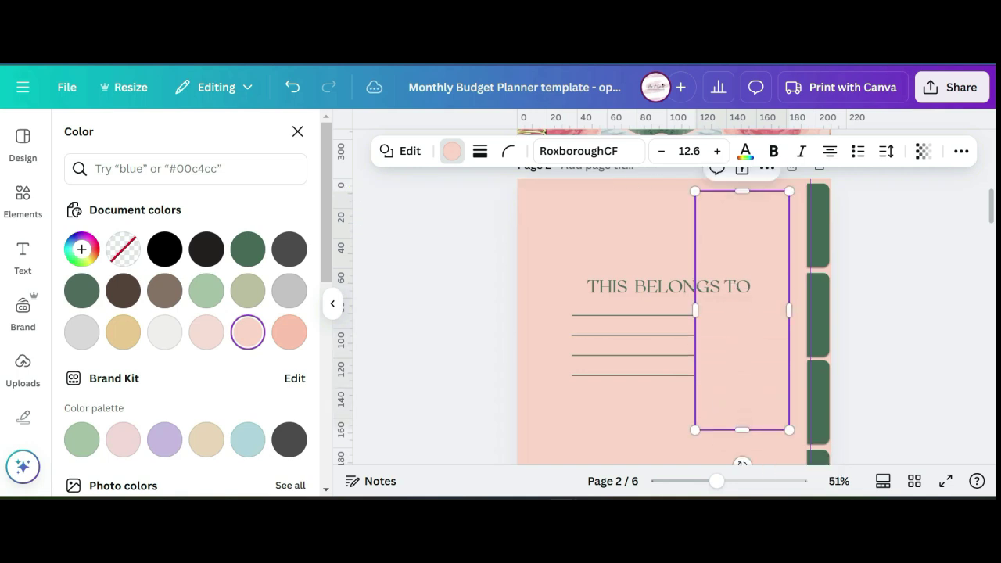
{"action": "left_click_drag", "start_coordinate": [743, 190], "coordinate": [742, 183]}
{"action": "scroll", "coordinate": [742, 313], "scroll_direction": "down", "scroll_amount": 2}
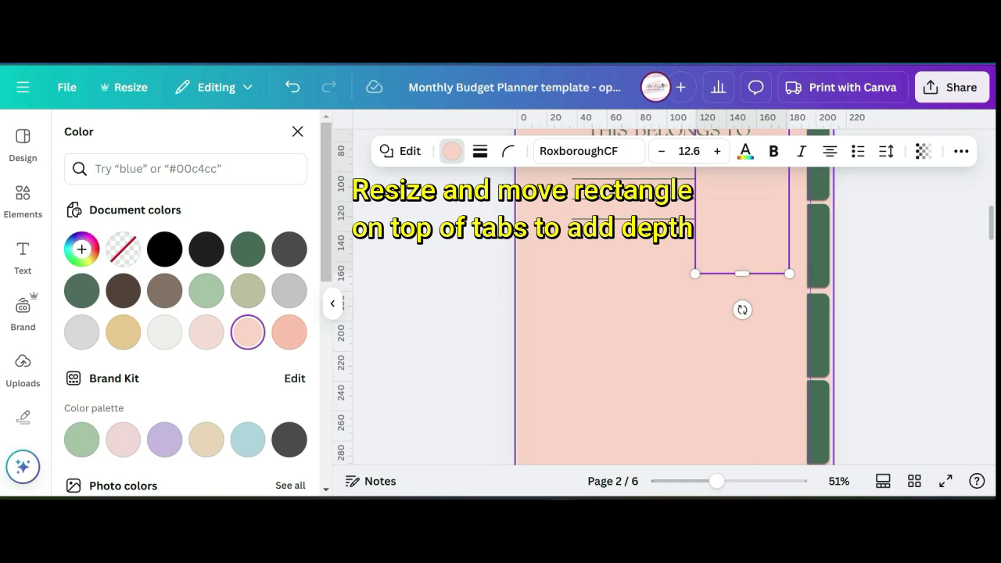
{"action": "left_click_drag", "start_coordinate": [742, 273], "coordinate": [742, 434]}
{"action": "scroll", "coordinate": [742, 391], "scroll_direction": "down", "scroll_amount": 1}
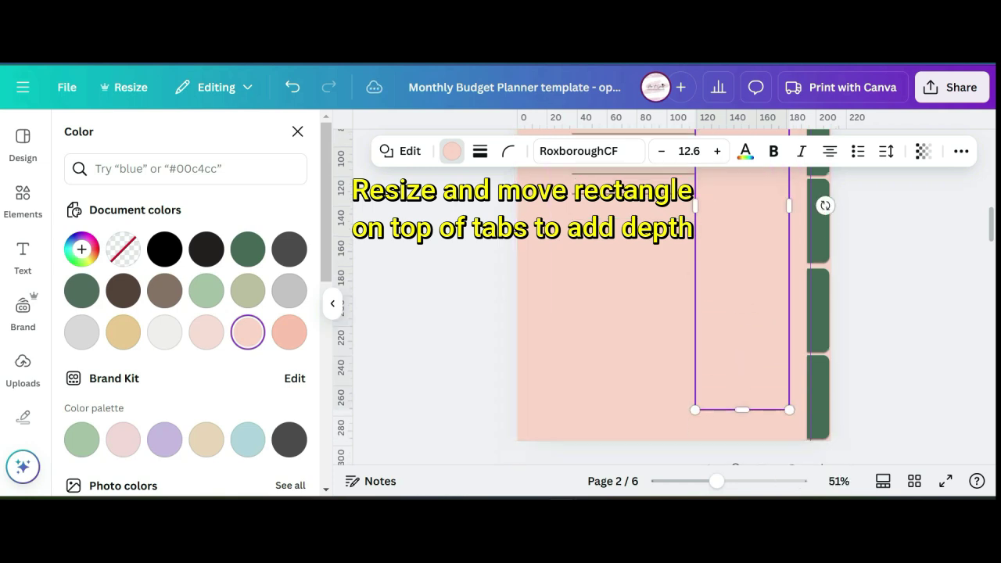
{"action": "left_click_drag", "start_coordinate": [742, 356], "coordinate": [742, 374]}
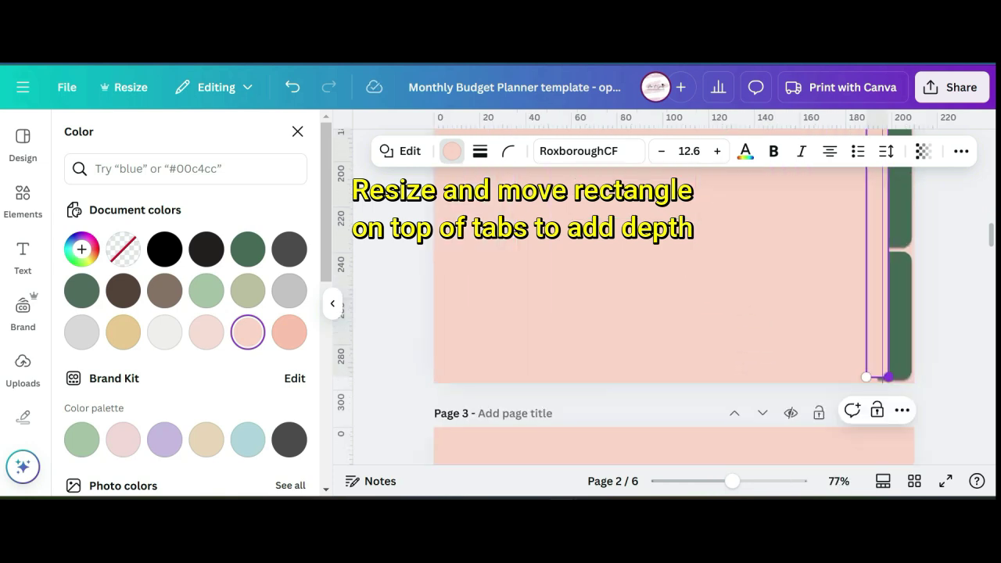
Step: Stretch the background-colored rectangle to page 2's bottom edge, along the inner side of the green tabs, and check the alignment up the page
{"action": "left_click_drag", "start_coordinate": [877, 382], "coordinate": [890, 383]}
{"action": "left_click", "coordinate": [297, 132]}
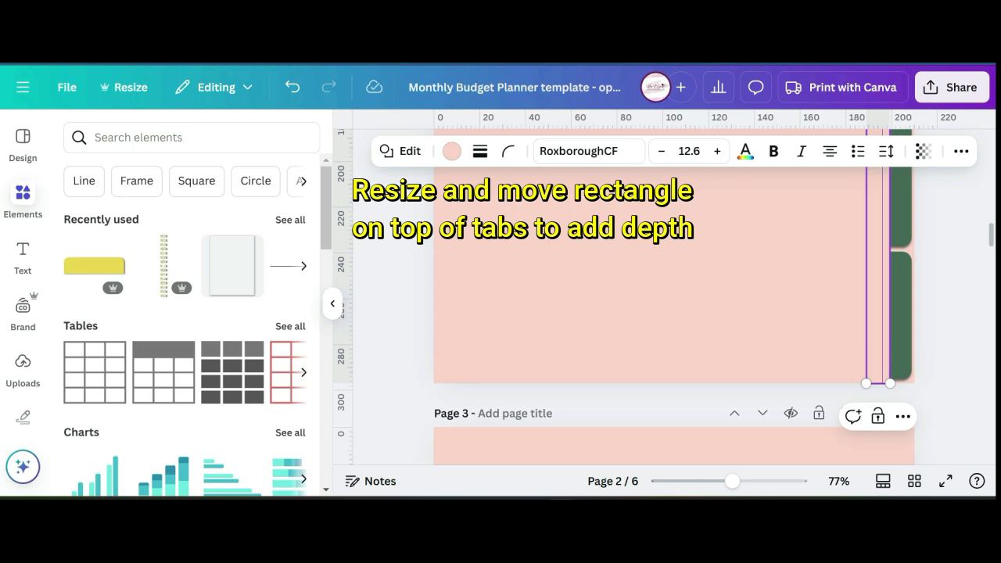
{"action": "left_click", "coordinate": [704, 297]}
{"action": "scroll", "coordinate": [704, 297], "scroll_direction": "up", "scroll_amount": 1}
{"action": "scroll", "coordinate": [673, 297], "scroll_direction": "up", "scroll_amount": 6}
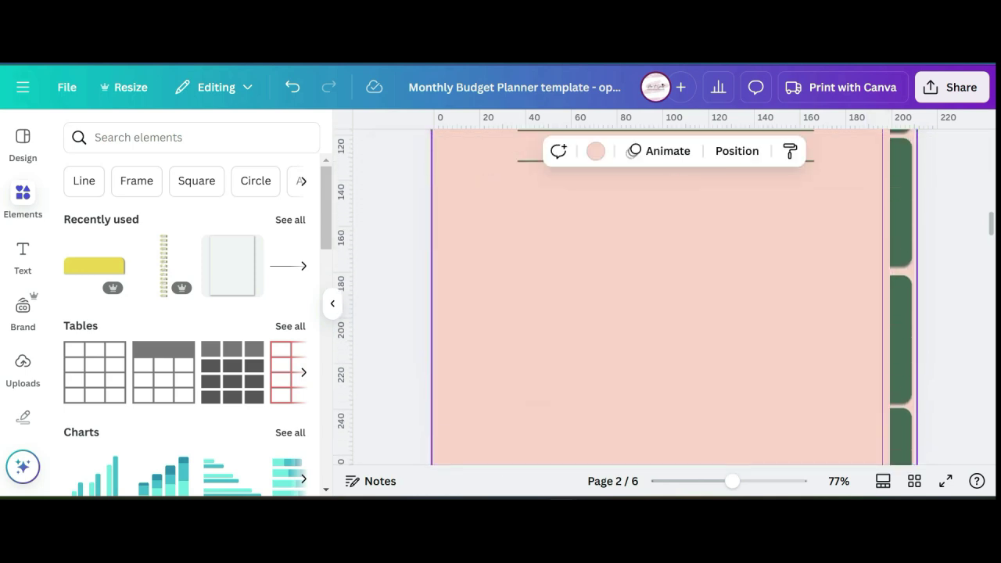
{"action": "scroll", "coordinate": [672, 298], "scroll_direction": "down", "scroll_amount": 1}
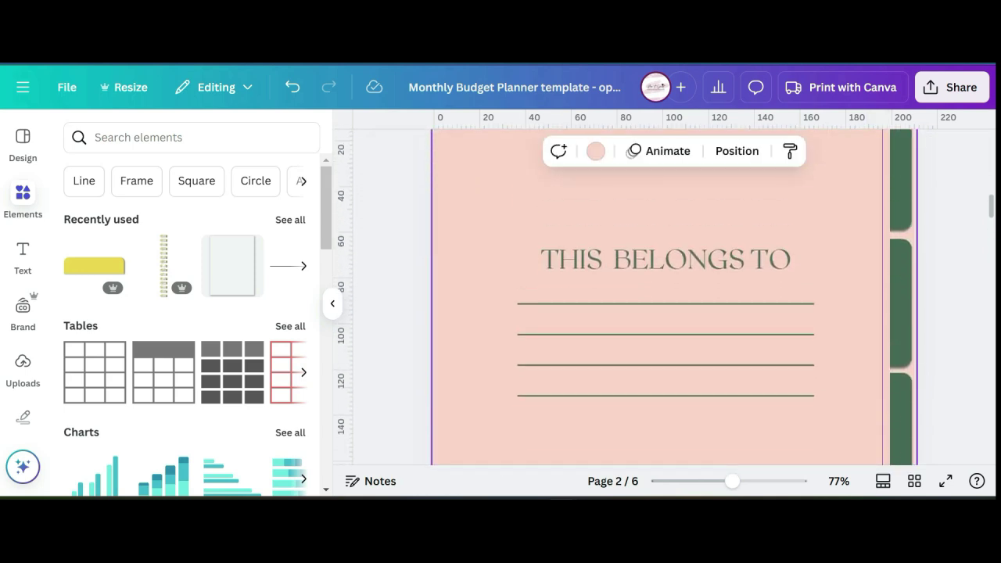
{"action": "scroll", "coordinate": [673, 297], "scroll_direction": "up", "scroll_amount": 2}
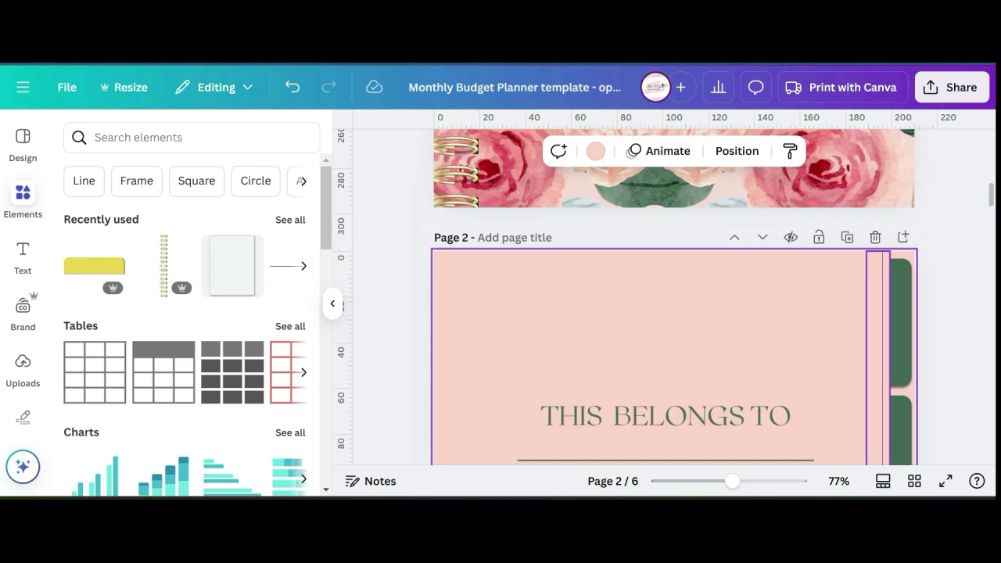
Step: Shift the rectangle slightly inward, away from the green tabs on page 2, and check the full column of tabs
{"action": "left_click", "coordinate": [871, 332]}
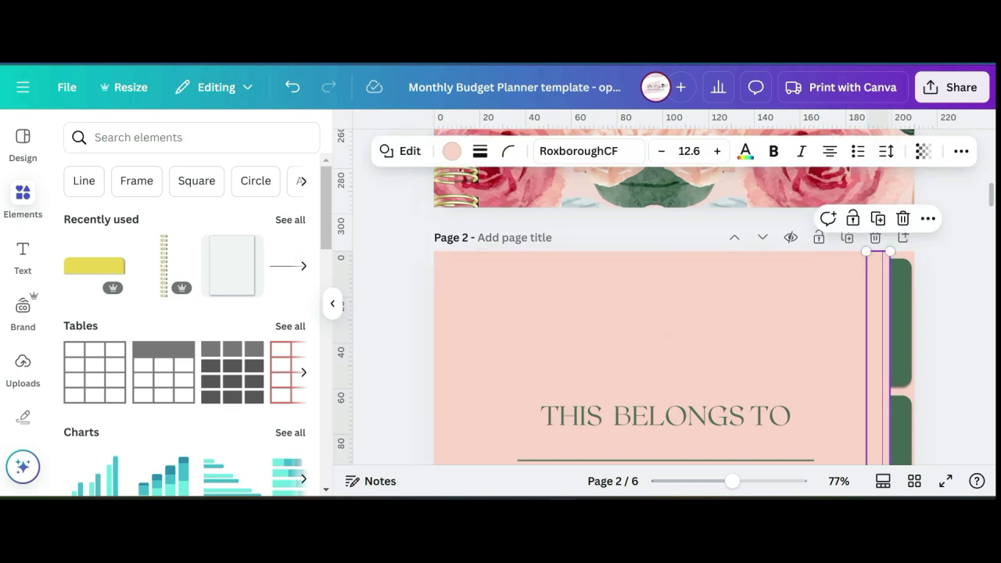
{"action": "left_click_drag", "start_coordinate": [877, 332], "coordinate": [874, 332]}
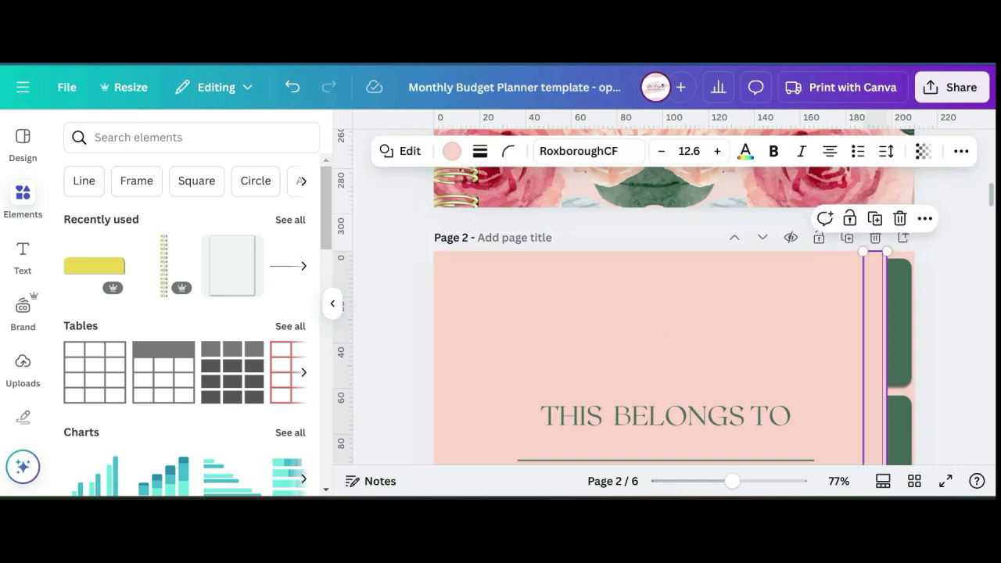
{"action": "key", "text": "Escape"}
{"action": "scroll", "coordinate": [673, 313], "scroll_direction": "down", "scroll_amount": 3}
{"action": "scroll", "coordinate": [673, 313], "scroll_direction": "down", "scroll_amount": 5}
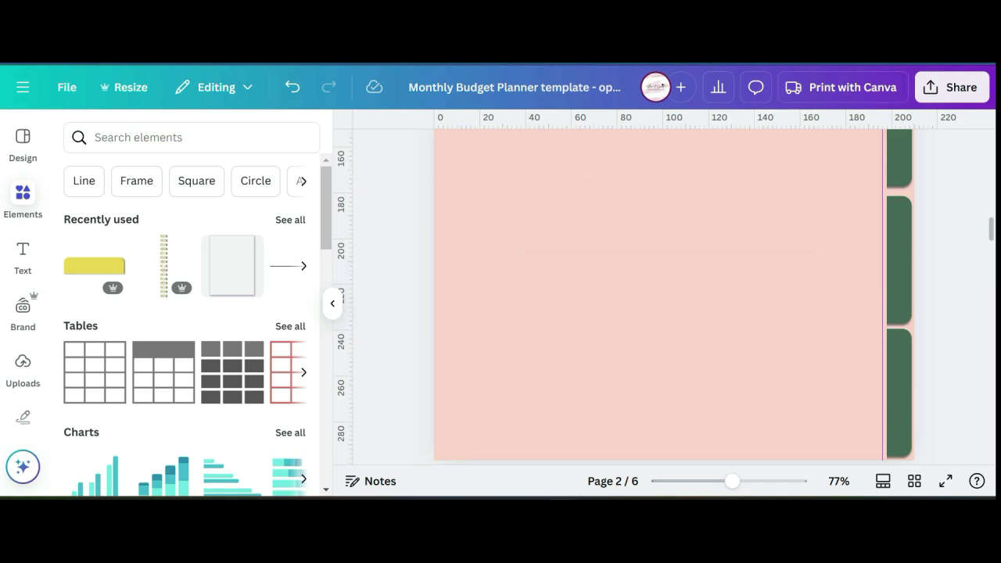
{"action": "scroll", "coordinate": [673, 312], "scroll_direction": "up", "scroll_amount": 8}
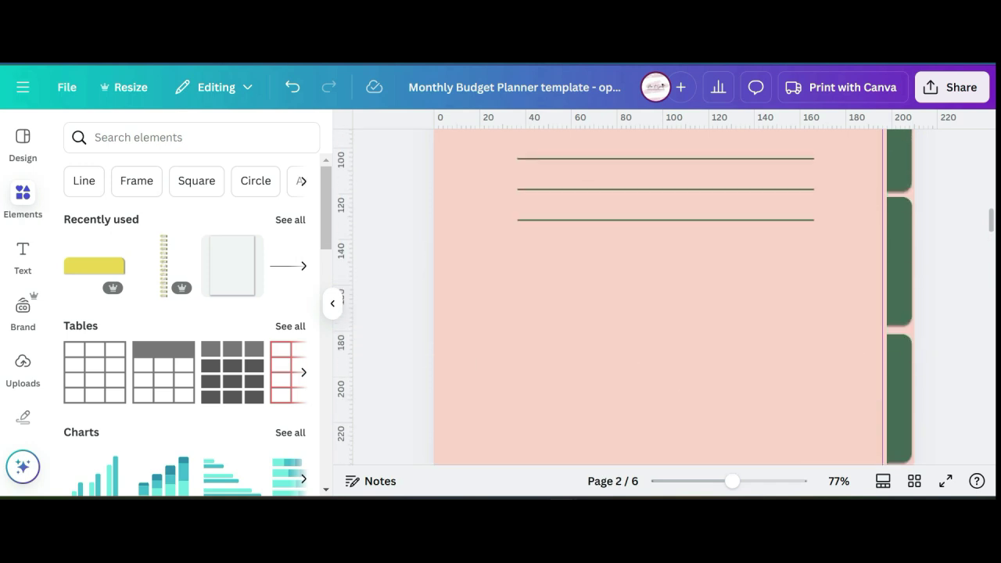
{"action": "left_click", "coordinate": [626, 305]}
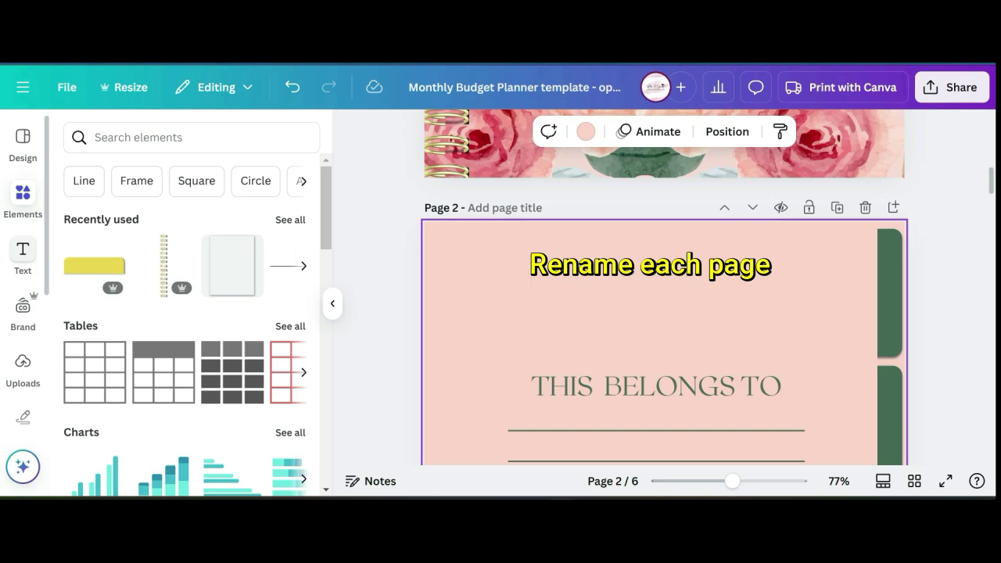
Step: Title page 1 "Cover"
{"action": "left_click", "coordinate": [23, 255]}
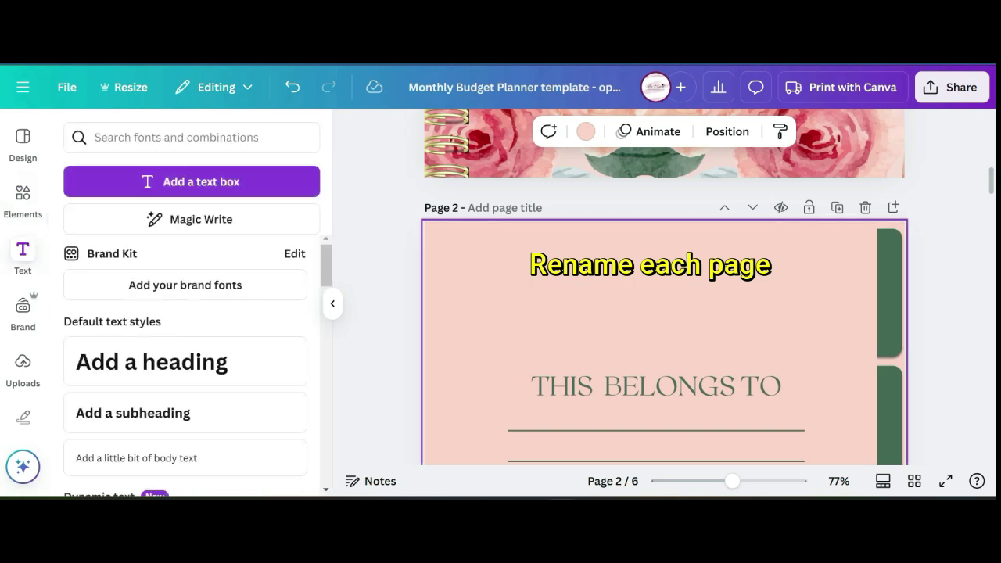
{"action": "left_click", "coordinate": [504, 208]}
{"action": "scroll", "coordinate": [665, 329], "scroll_direction": "up", "scroll_amount": 10}
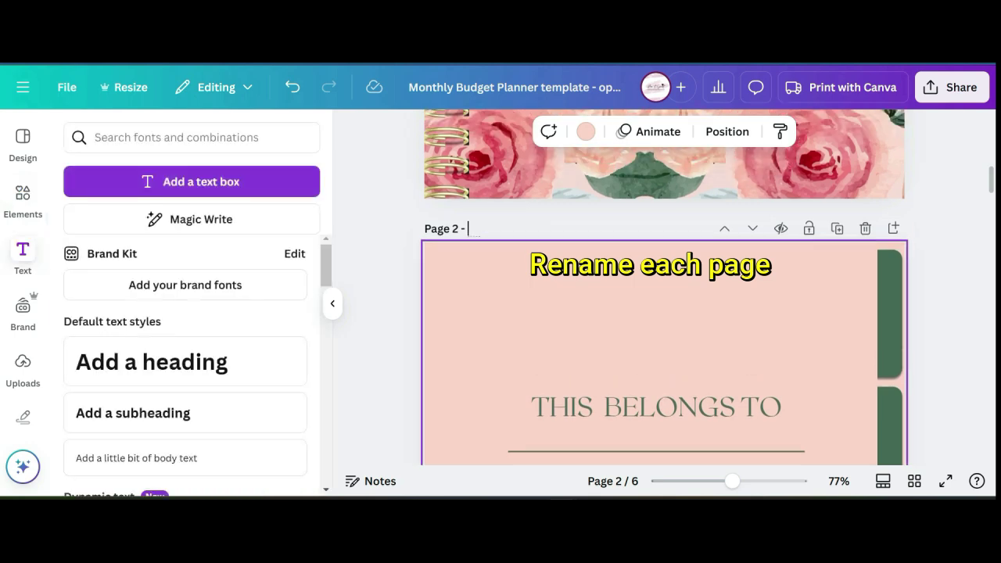
{"action": "left_click", "coordinate": [505, 170]}
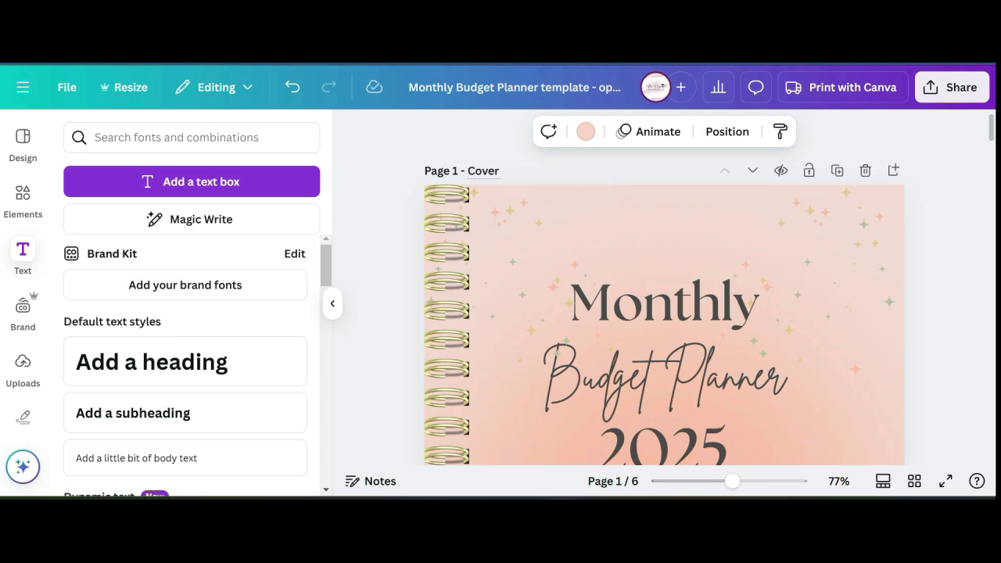
Step: Title page 2, which holds the "This Belongs To" heading, "Home"
{"action": "scroll", "coordinate": [665, 329], "scroll_direction": "down", "scroll_amount": 6}
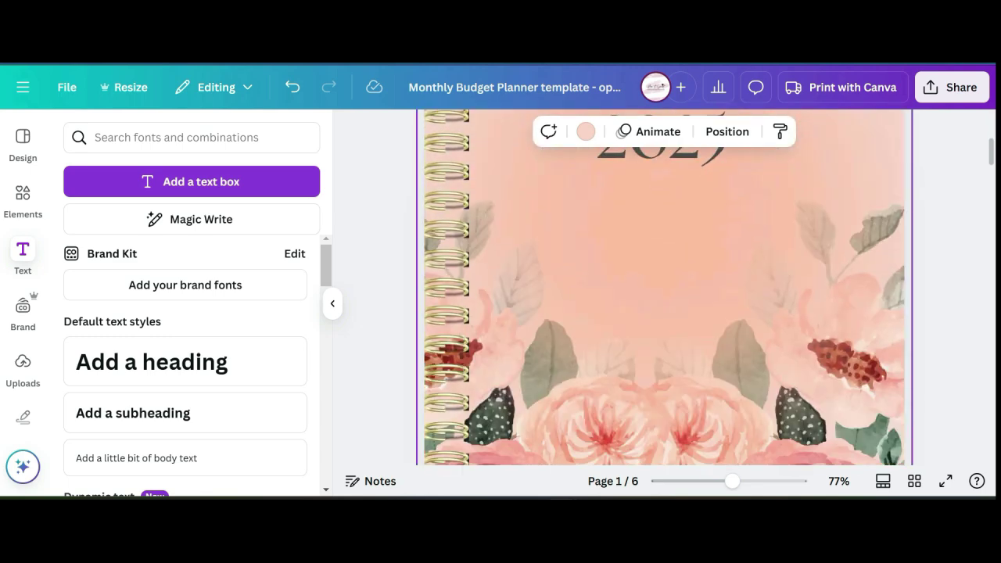
{"action": "scroll", "coordinate": [626, 215], "scroll_direction": "down", "scroll_amount": 5}
{"action": "scroll", "coordinate": [626, 215], "scroll_direction": "up", "scroll_amount": 4}
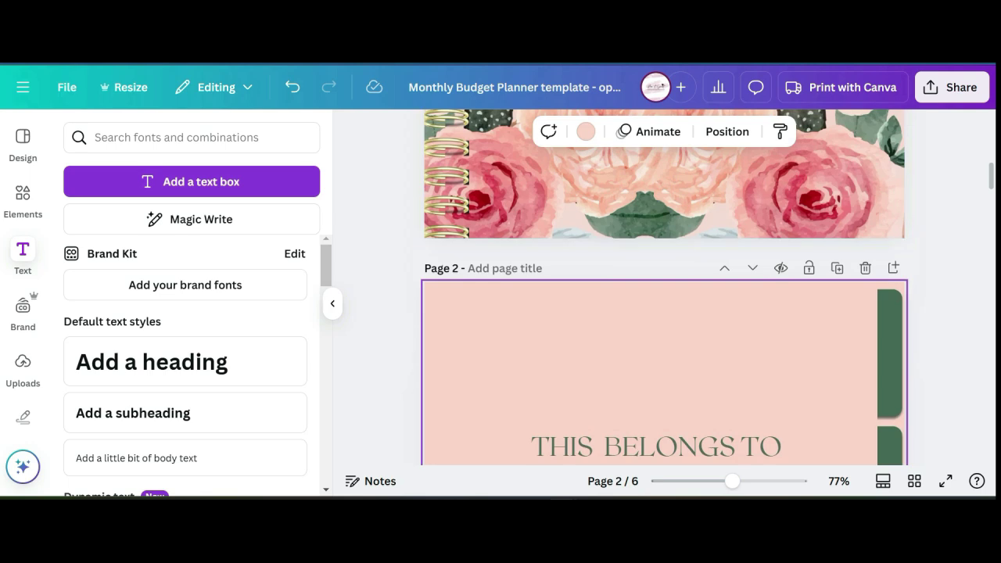
{"action": "left_click", "coordinate": [504, 268]}
{"action": "type", "text": "Home"}
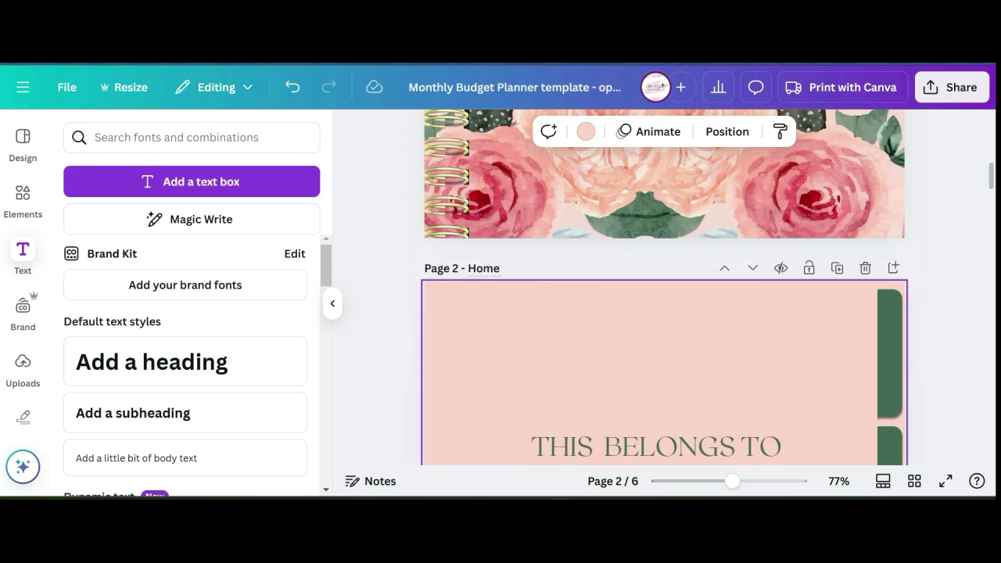
Step: Title page 3 "Income & Expense" and page 4, the savings tracker, "Savings"
{"action": "scroll", "coordinate": [665, 329], "scroll_direction": "down", "scroll_amount": 10}
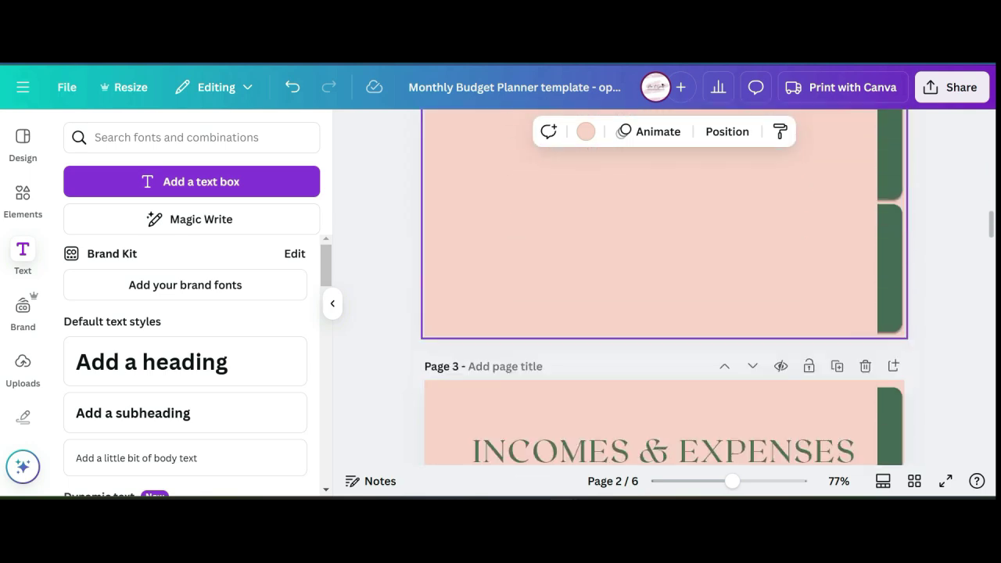
{"action": "left_click", "coordinate": [505, 209]}
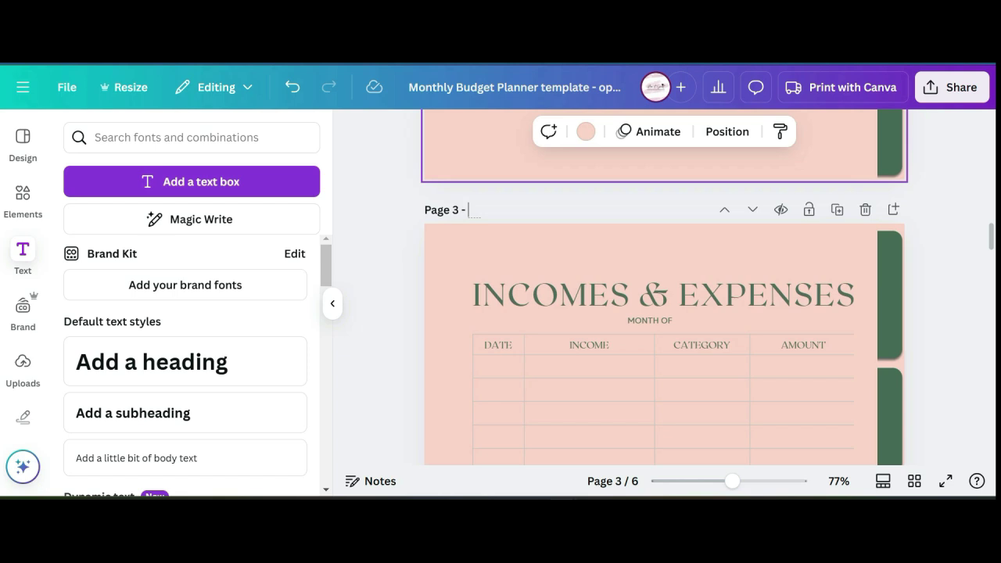
{"action": "type", "text": "Income & Expense"}
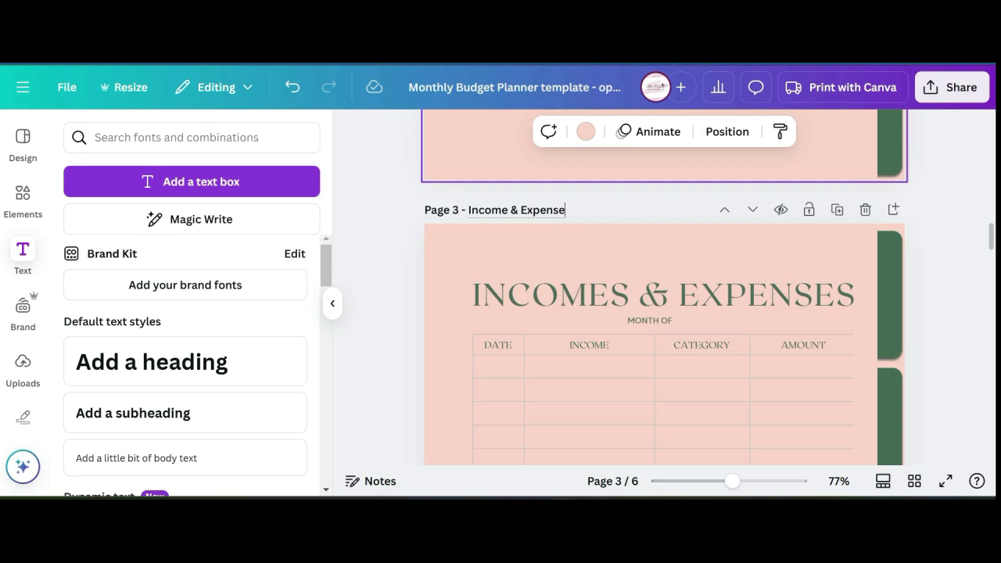
{"action": "scroll", "coordinate": [663, 305], "scroll_direction": "down", "scroll_amount": 3}
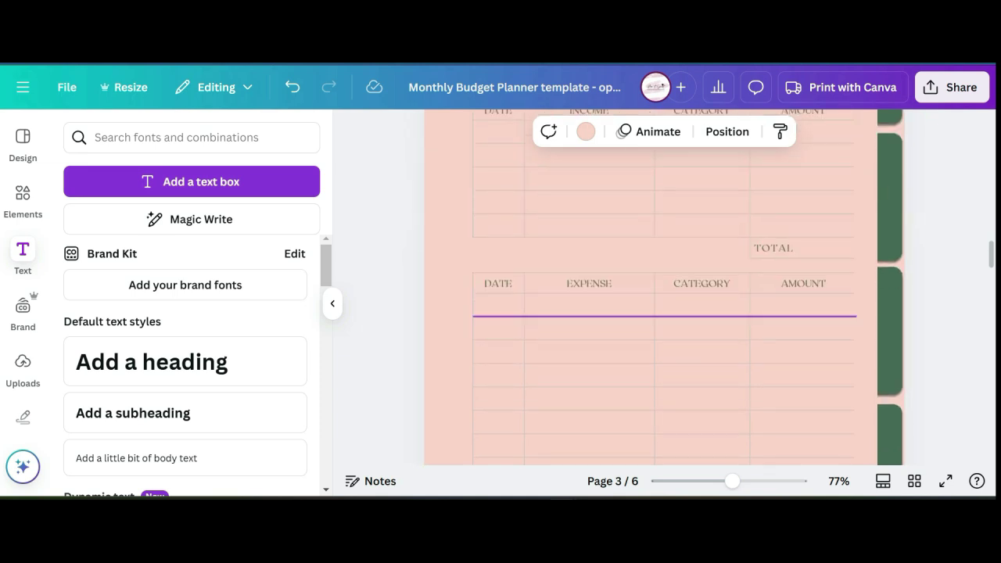
{"action": "scroll", "coordinate": [664, 305], "scroll_direction": "down", "scroll_amount": 5}
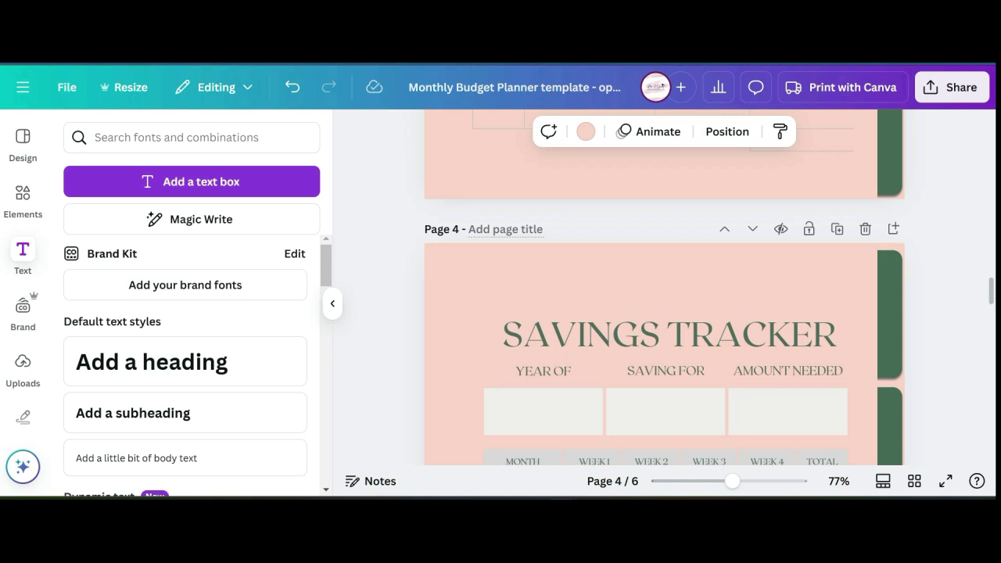
{"action": "type", "text": "Savings"}
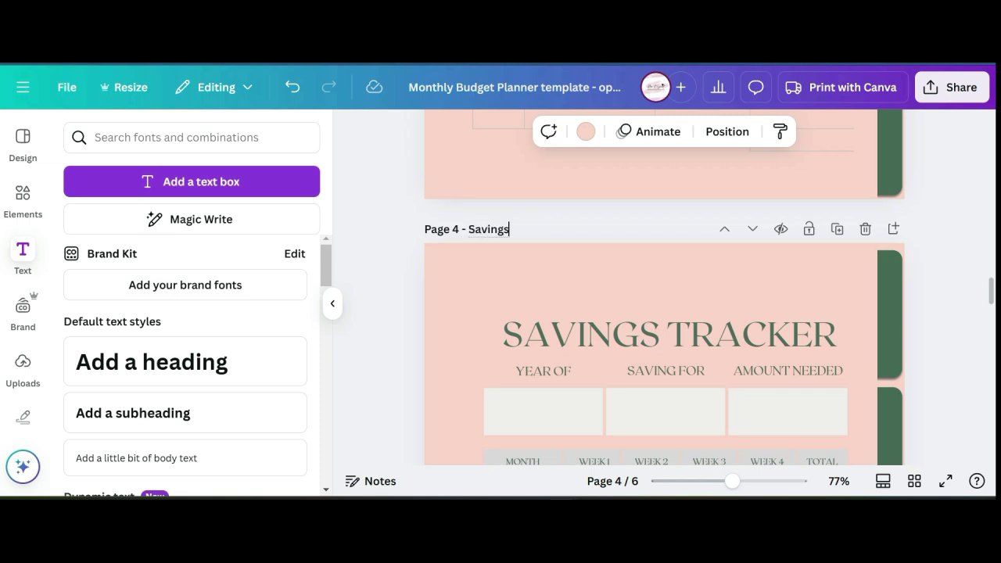
Step: Title page 5, the debt tracker, "Debt" and page 6 "Notes"
{"action": "scroll", "coordinate": [663, 305], "scroll_direction": "down", "scroll_amount": 10}
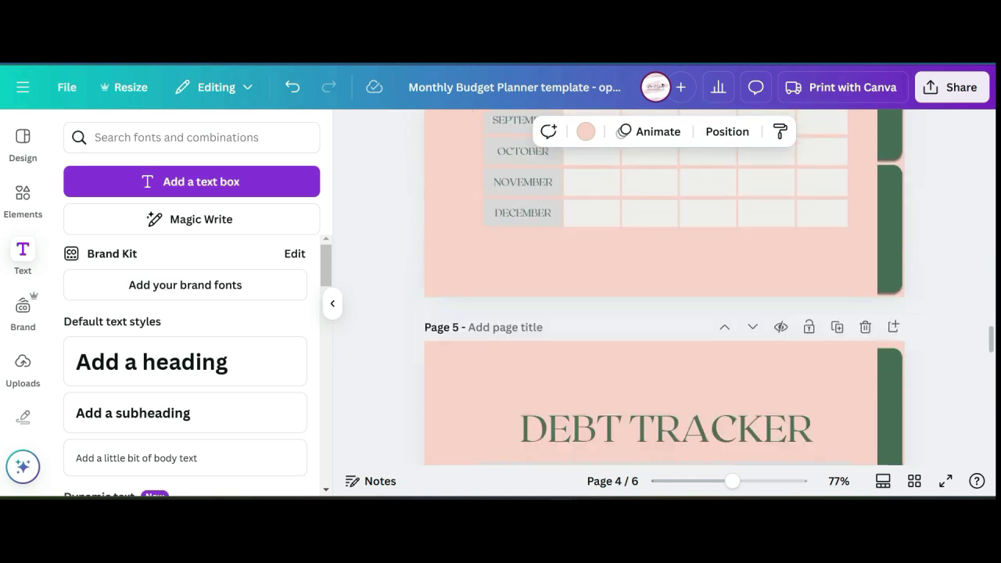
{"action": "scroll", "coordinate": [579, 244], "scroll_direction": "up", "scroll_amount": 3}
{"action": "left_click", "coordinate": [510, 327]}
{"action": "type", "text": "Debt"}
{"action": "scroll", "coordinate": [664, 305], "scroll_direction": "down", "scroll_amount": 10}
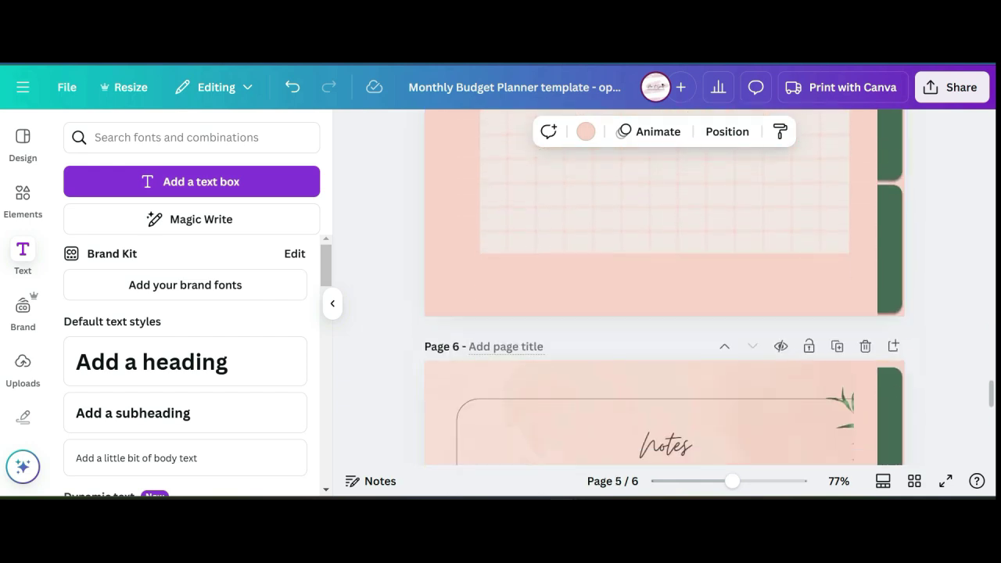
{"action": "left_click", "coordinate": [506, 346]}
{"action": "type", "text": "Notes"}
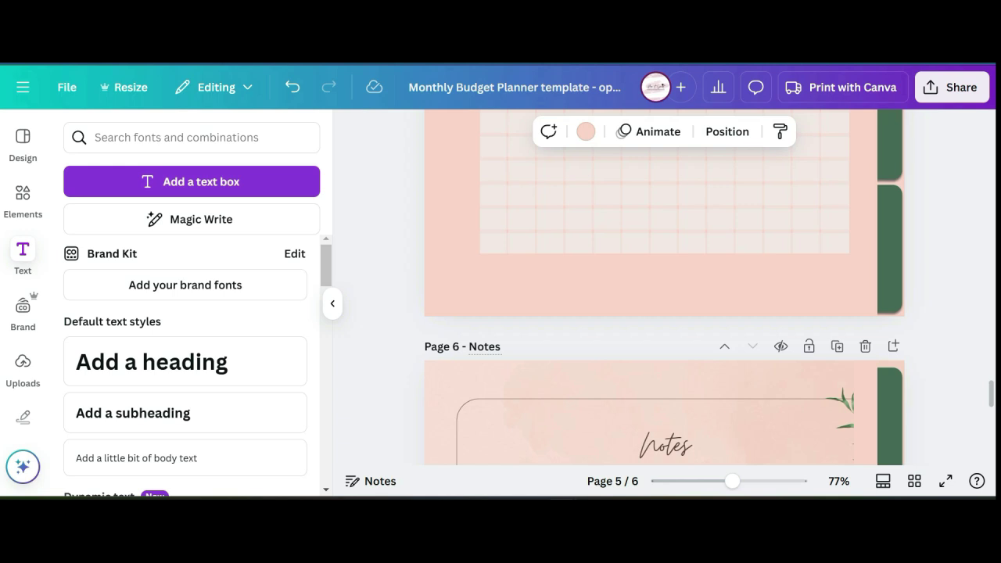
Step: Add a white HOME label in RoxboroughCF for page 2's top tab, enlarge its font to 15.6, and rotate it vertically
{"action": "scroll", "coordinate": [649, 345], "scroll_direction": "up", "scroll_amount": 10}
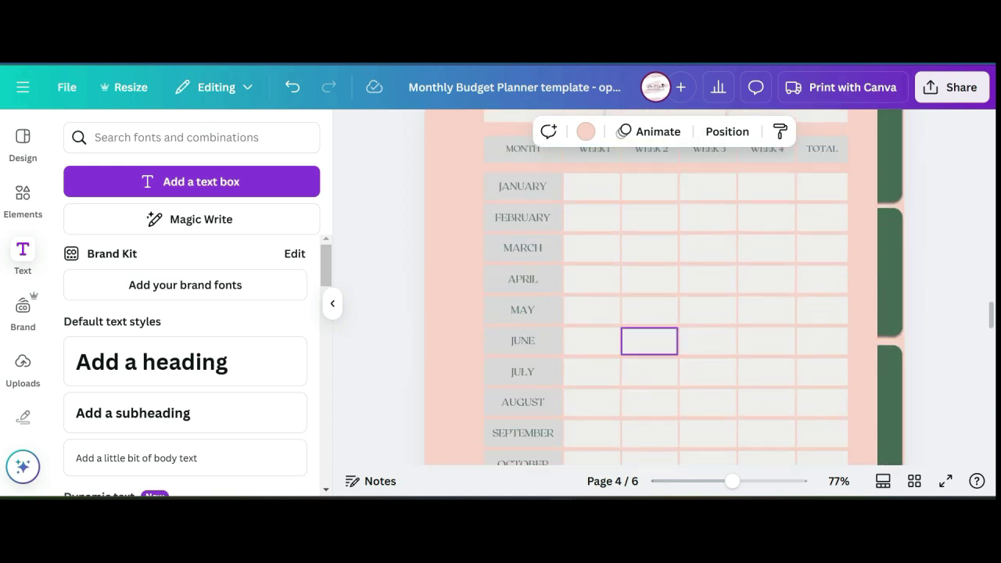
{"action": "scroll", "coordinate": [650, 341], "scroll_direction": "up", "scroll_amount": 10}
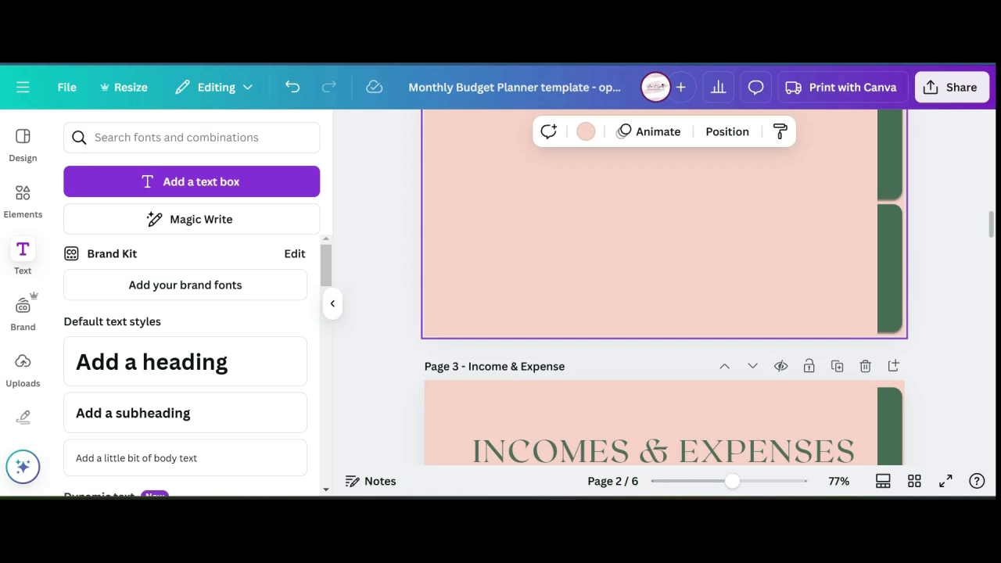
{"action": "scroll", "coordinate": [665, 289], "scroll_direction": "up", "scroll_amount": 5}
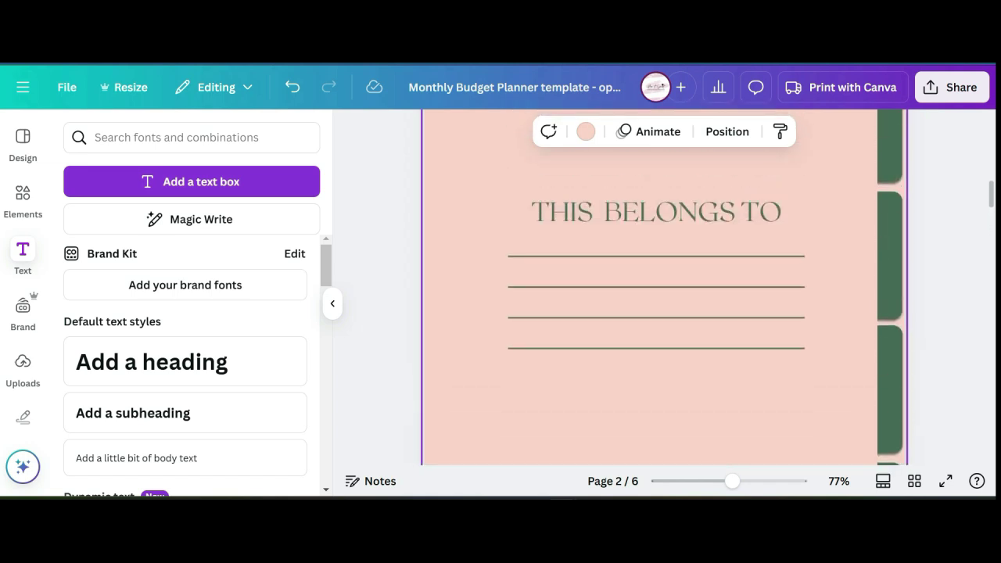
{"action": "scroll", "coordinate": [665, 289], "scroll_direction": "up", "scroll_amount": 3}
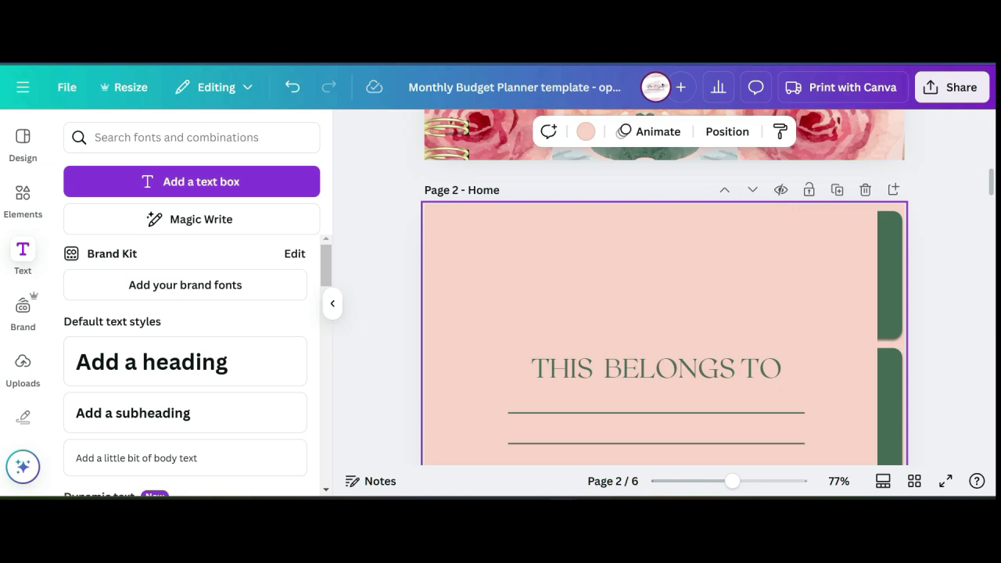
{"action": "left_click", "coordinate": [890, 276]}
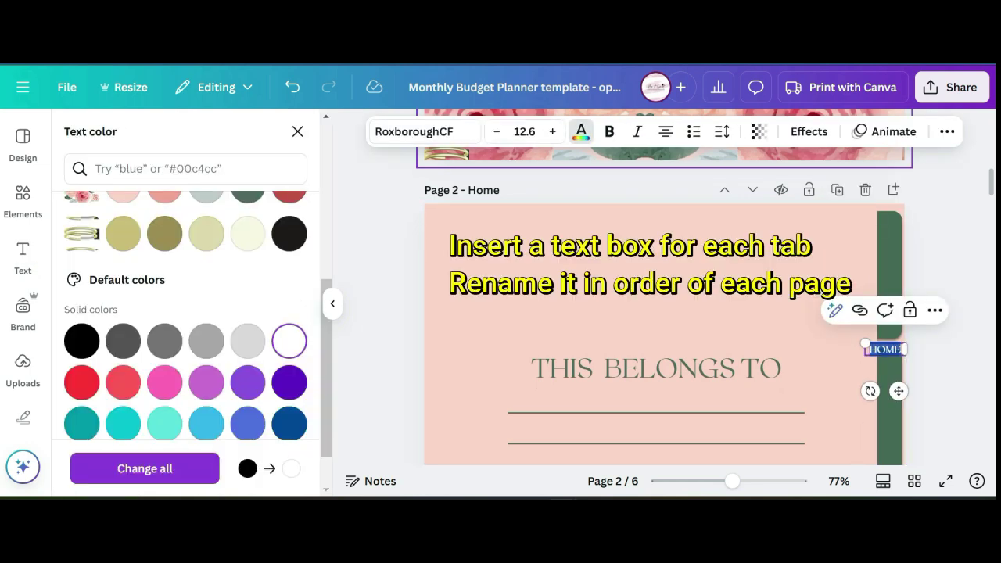
{"action": "left_click", "coordinate": [552, 132]}
{"action": "left_click", "coordinate": [552, 131]}
{"action": "left_click", "coordinate": [553, 132]}
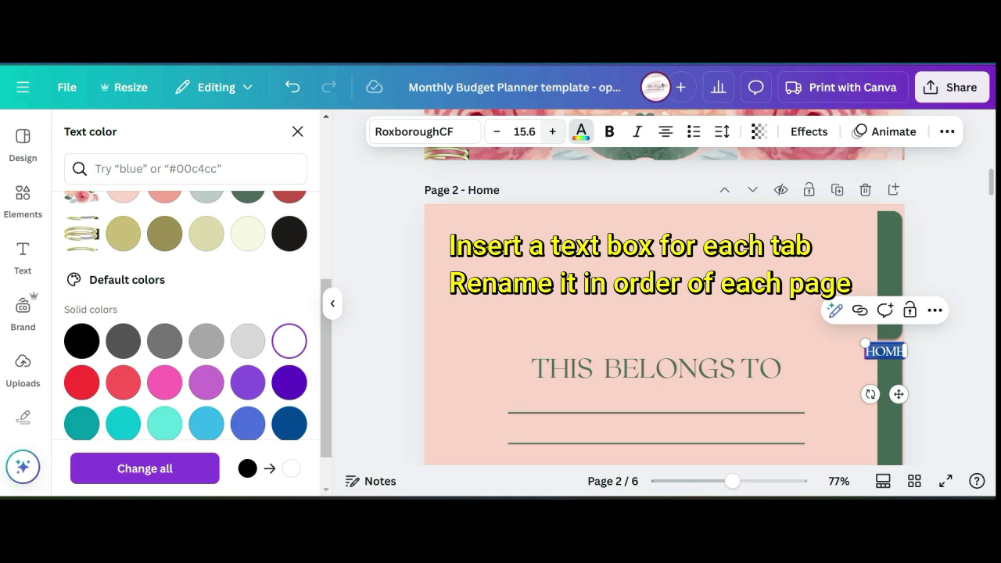
{"action": "left_click_drag", "start_coordinate": [871, 394], "coordinate": [849, 287]}
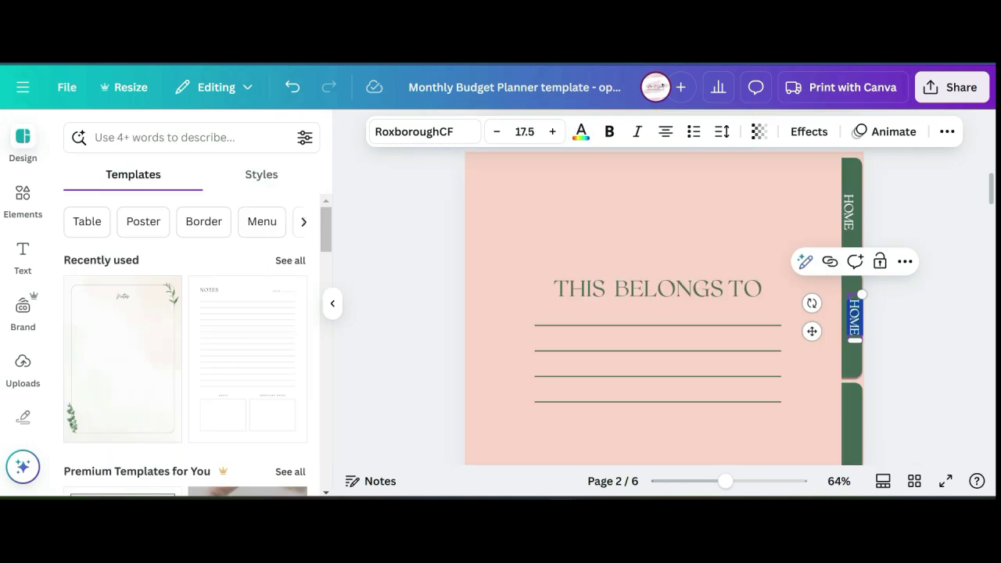
Step: Change the duplicated HOME label on page 2's second tab to INCOME & EXPENSE and lengthen its text box to fit one line
{"action": "left_click", "coordinate": [838, 317]}
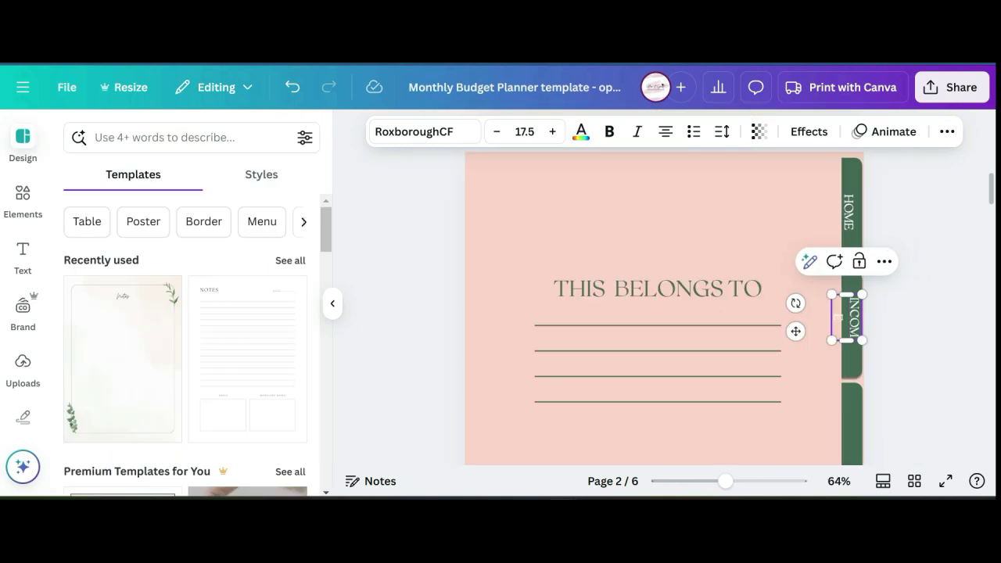
{"action": "type", "text": "& EXPENSES"}
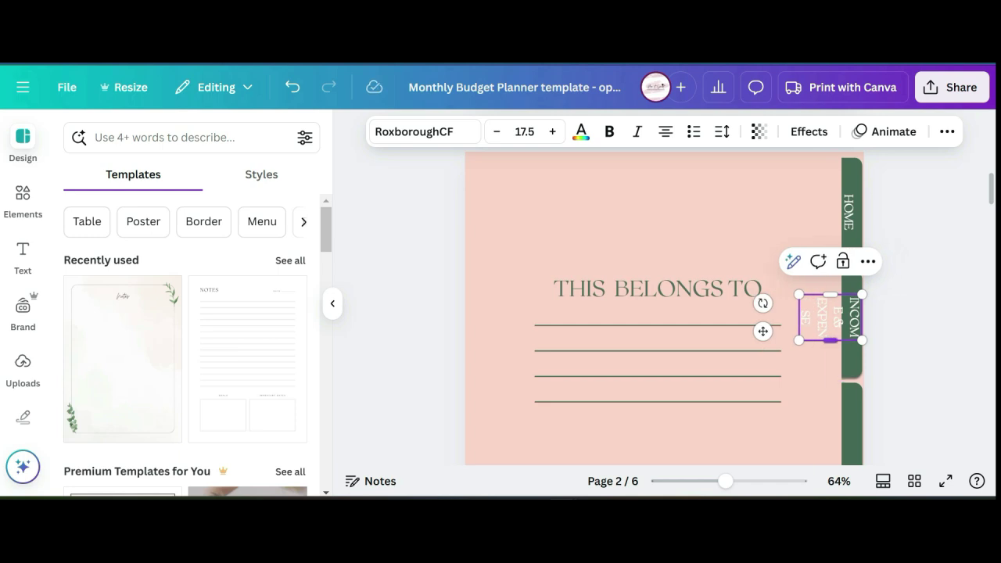
{"action": "left_click_drag", "start_coordinate": [831, 340], "coordinate": [846, 395]}
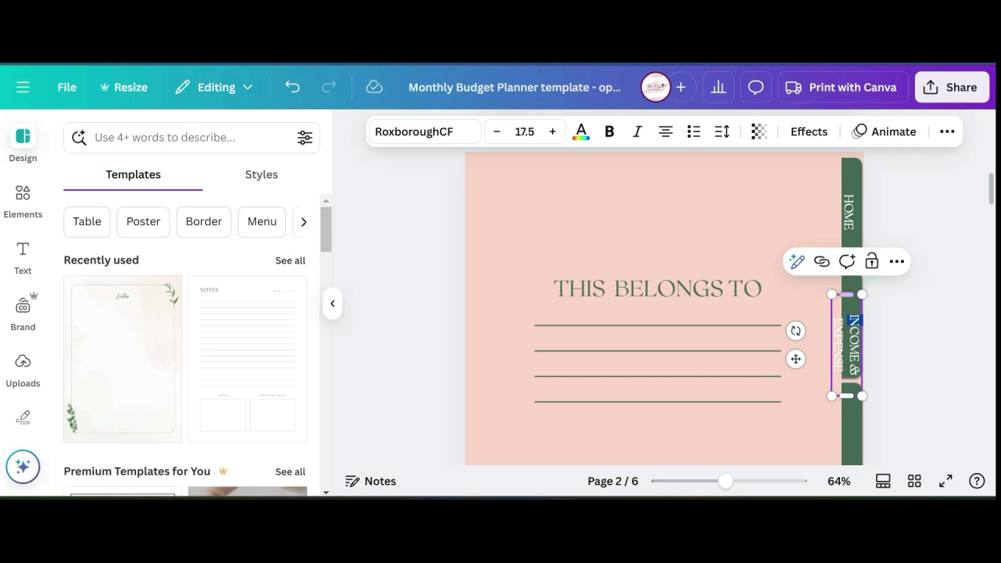
{"action": "left_click_drag", "start_coordinate": [842, 310], "coordinate": [847, 296]}
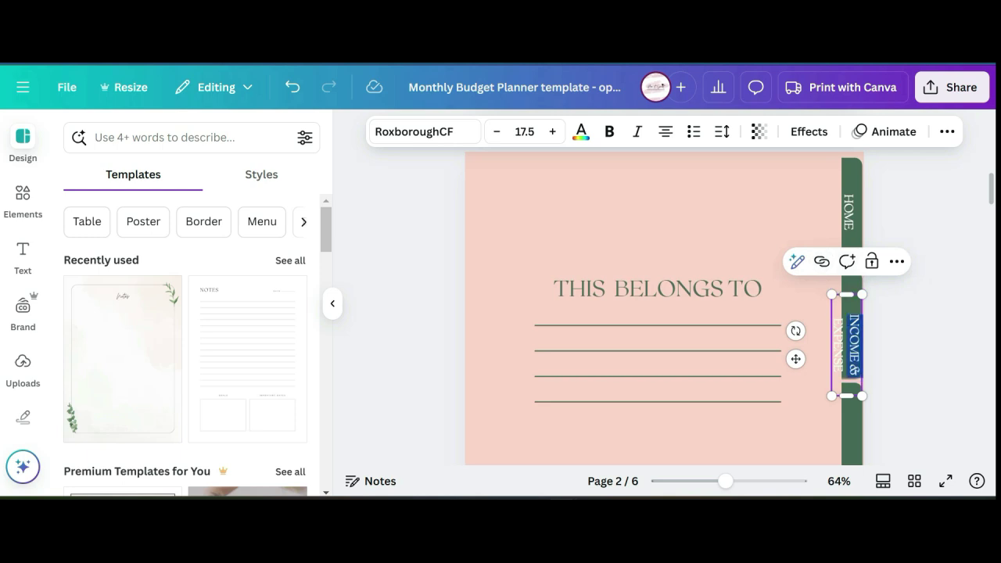
{"action": "left_click", "coordinate": [847, 295]}
{"action": "left_click", "coordinate": [806, 304]}
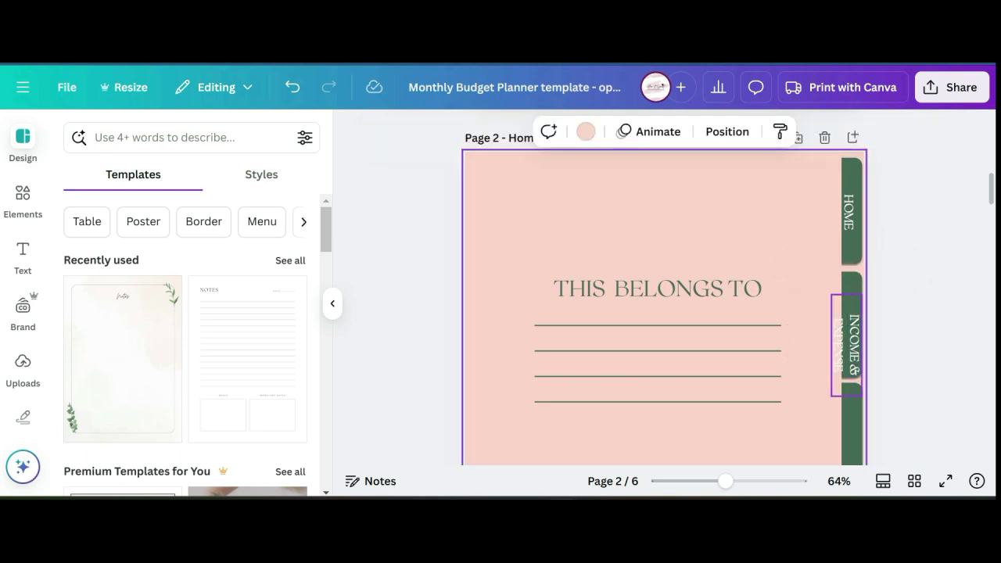
{"action": "left_click", "coordinate": [847, 344]}
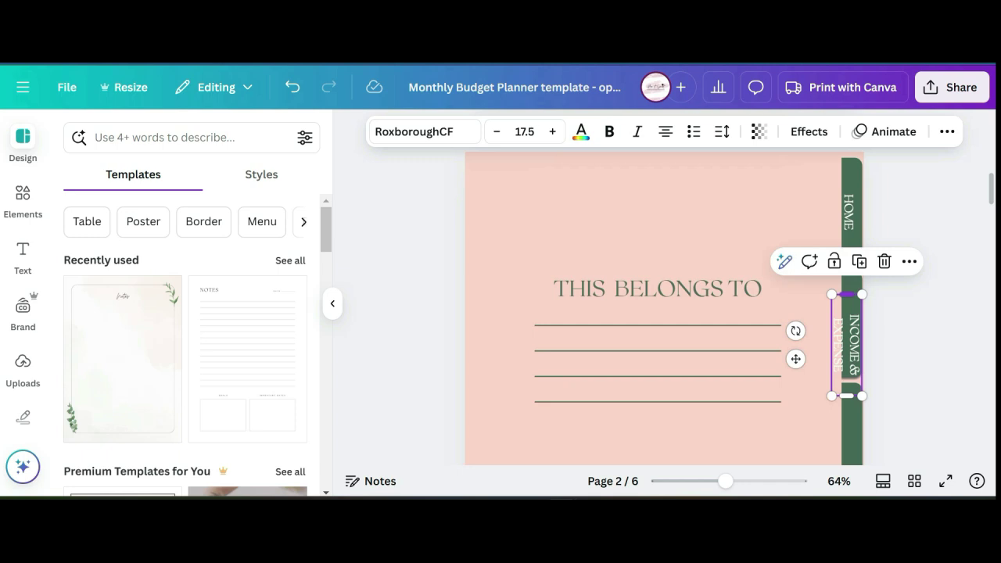
{"action": "left_click_drag", "start_coordinate": [849, 293], "coordinate": [852, 274]}
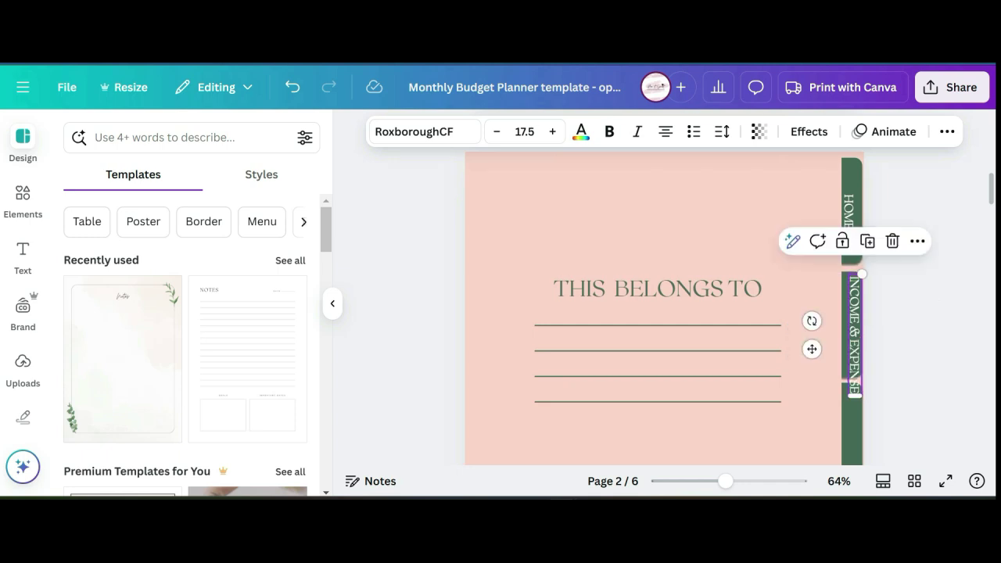
Step: Link the HOME tab label on page 2 to the document page "2 - Home"
{"action": "scroll", "coordinate": [850, 369], "scroll_direction": "up", "scroll_amount": 7}
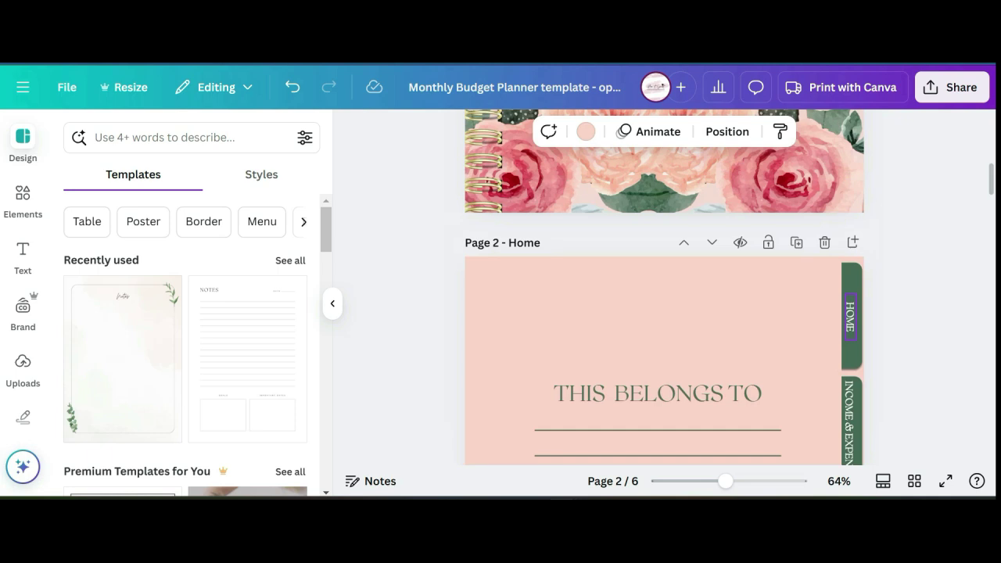
{"action": "left_click", "coordinate": [851, 316]}
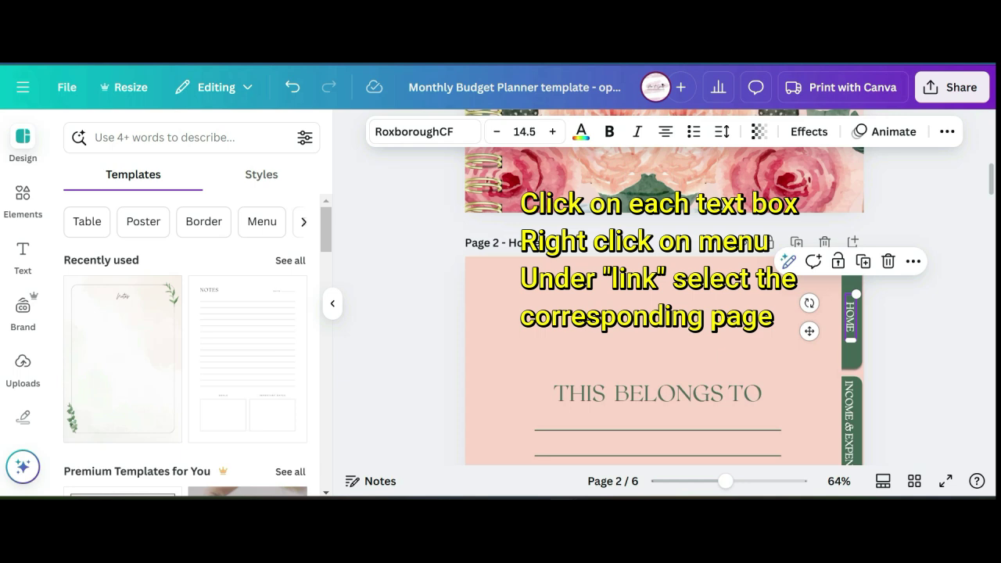
{"action": "left_click", "coordinate": [913, 261]}
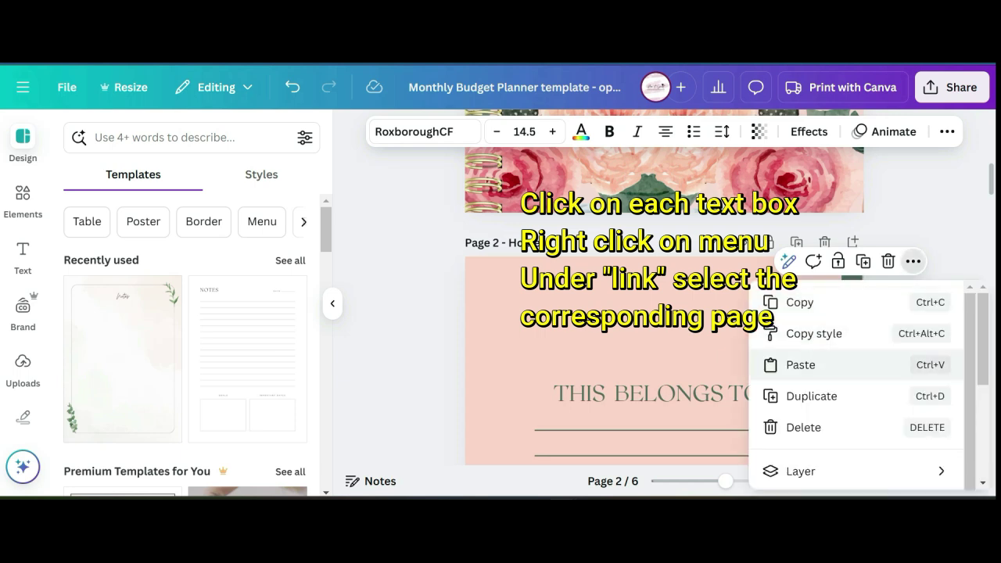
{"action": "scroll", "coordinate": [856, 384], "scroll_direction": "down", "scroll_amount": 5}
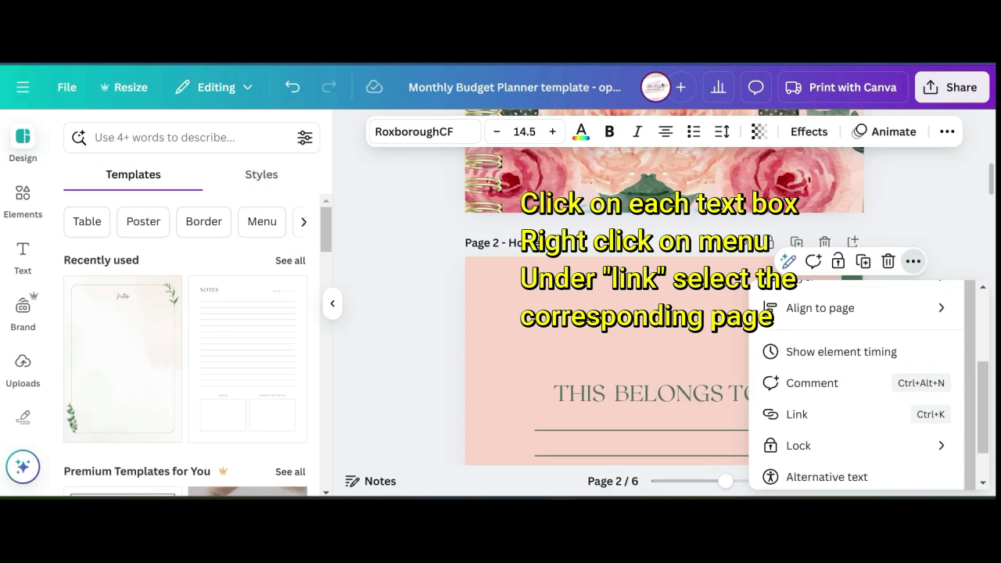
{"action": "scroll", "coordinate": [857, 388], "scroll_direction": "down", "scroll_amount": 2}
{"action": "left_click", "coordinate": [797, 360]}
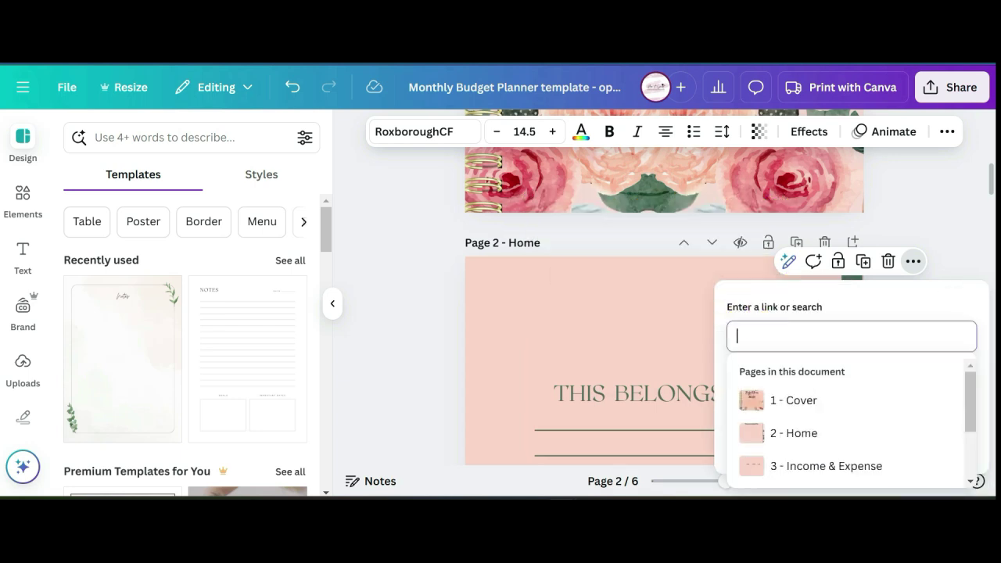
{"action": "scroll", "coordinate": [849, 415], "scroll_direction": "down", "scroll_amount": 3}
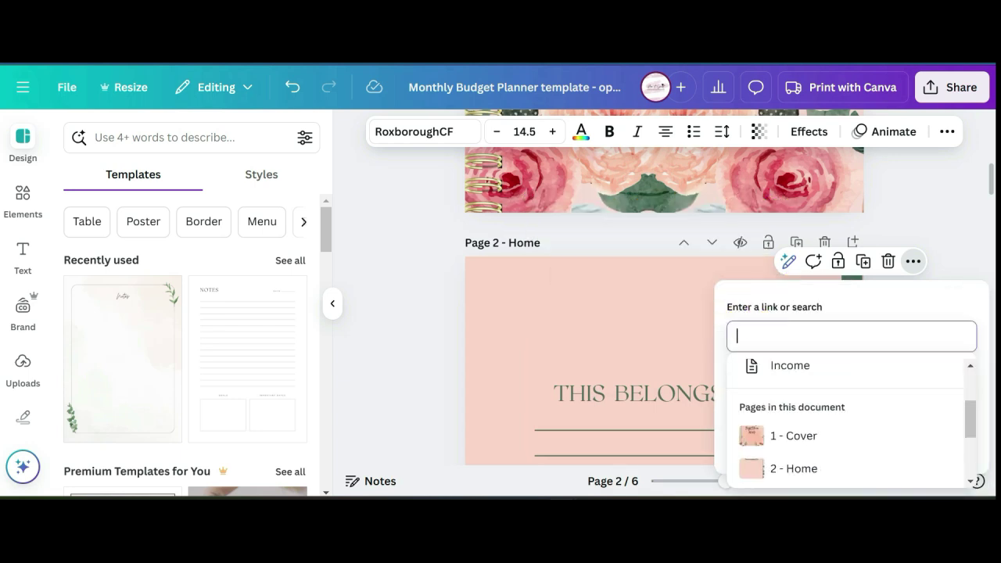
{"action": "left_click", "coordinate": [794, 412]}
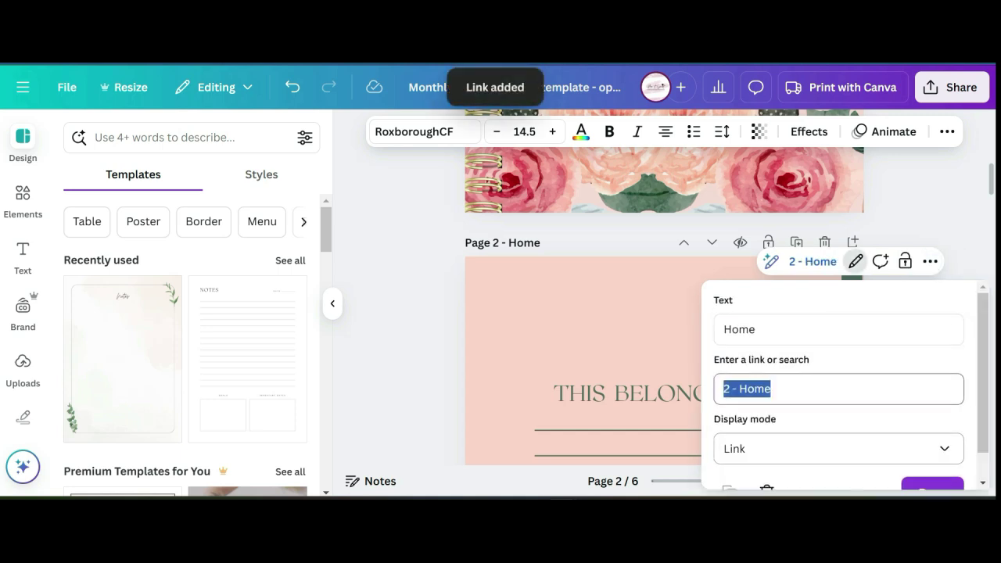
{"action": "scroll", "coordinate": [849, 399], "scroll_direction": "down", "scroll_amount": 1}
{"action": "left_click", "coordinate": [932, 461]}
{"action": "key", "text": "Escape"}
Step: Link the INCOME & EXPENSE tab label on page 2 to the document page "3 - Income & Expense"
{"action": "scroll", "coordinate": [657, 313], "scroll_direction": "down", "scroll_amount": 3}
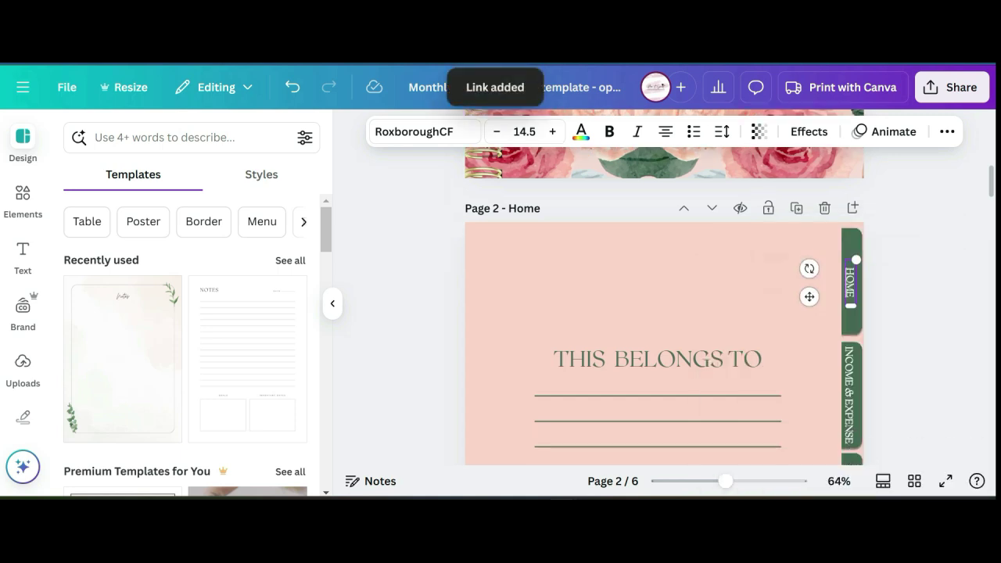
{"action": "left_click", "coordinate": [849, 273]}
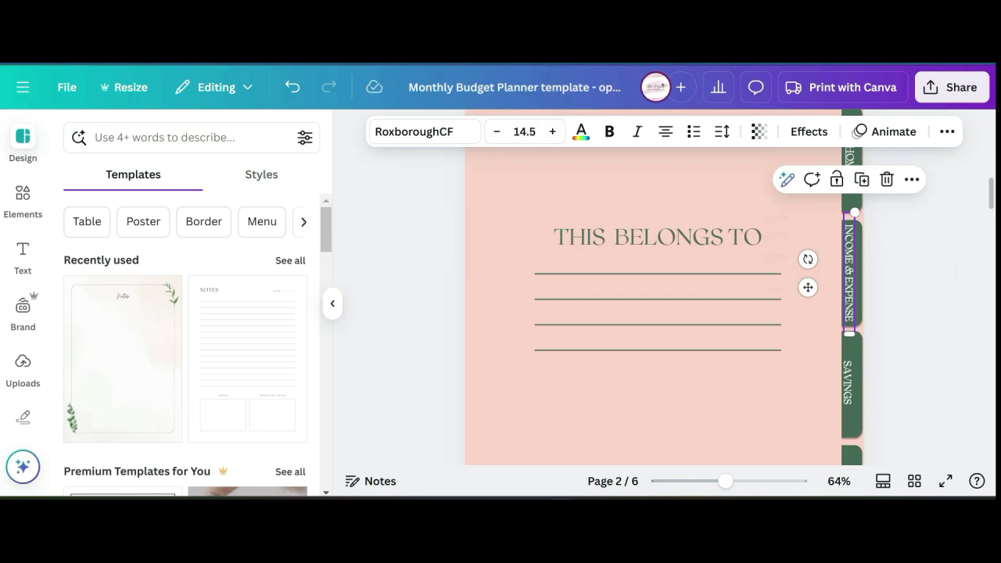
{"action": "left_click", "coordinate": [912, 179]}
{"action": "scroll", "coordinate": [852, 352], "scroll_direction": "down", "scroll_amount": 1}
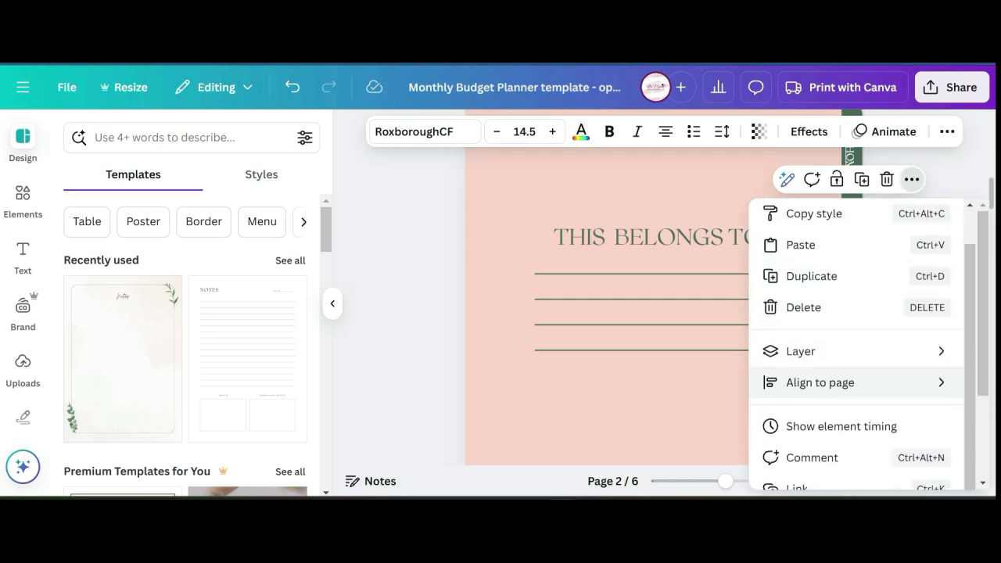
{"action": "scroll", "coordinate": [841, 426], "scroll_direction": "down", "scroll_amount": 2}
{"action": "left_click", "coordinate": [802, 410]}
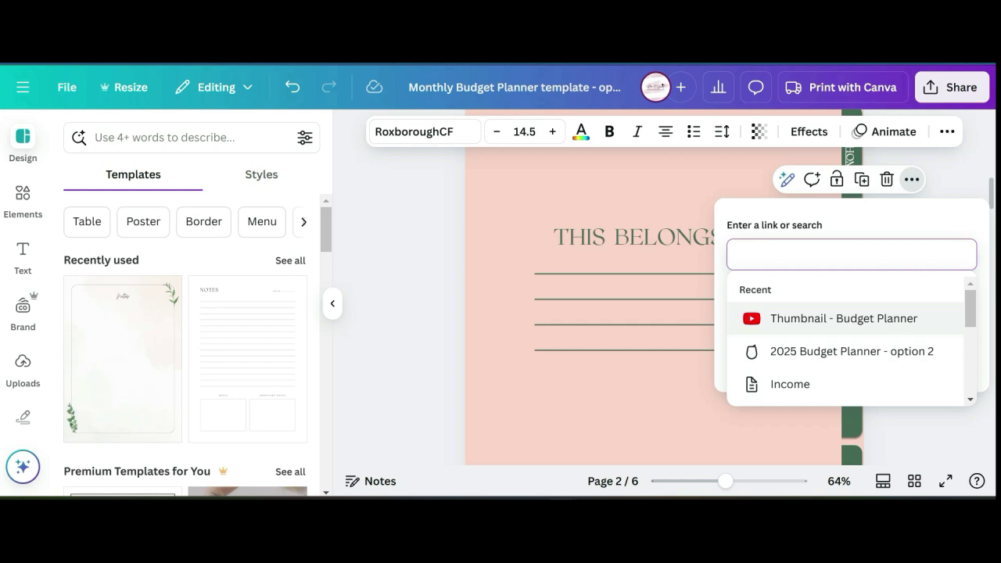
{"action": "scroll", "coordinate": [849, 344], "scroll_direction": "down", "scroll_amount": 5}
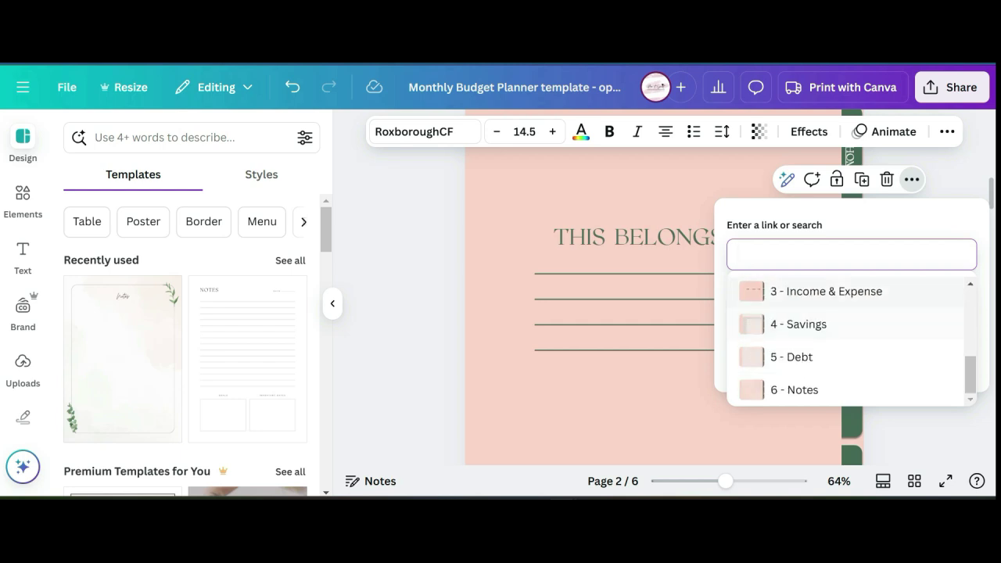
{"action": "left_click", "coordinate": [826, 291]}
{"action": "left_click", "coordinate": [946, 412]}
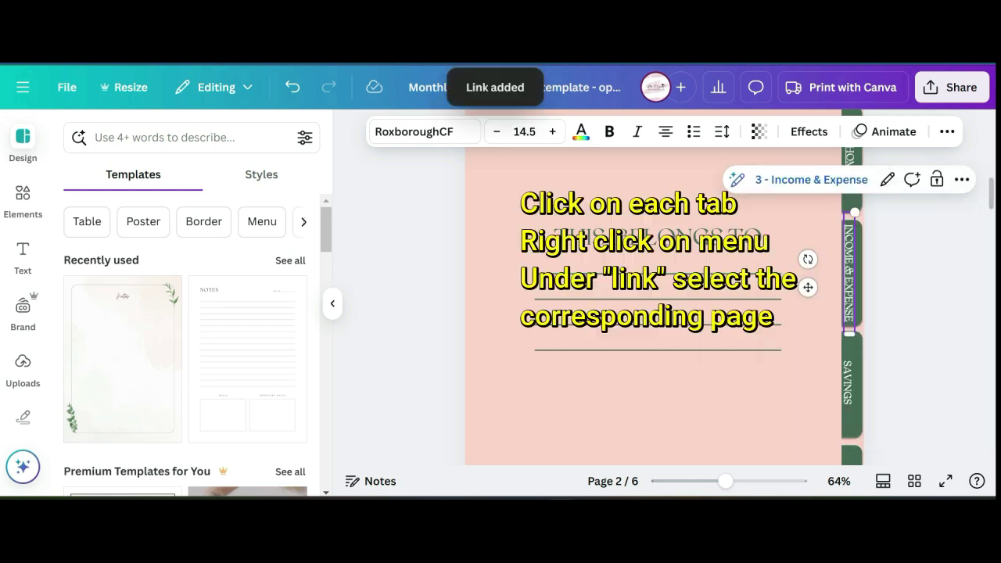
Step: Link the green tab shape behind the SAVINGS label on page 2 to the document page "4 - Savings"
{"action": "scroll", "coordinate": [657, 313], "scroll_direction": "down", "scroll_amount": 3}
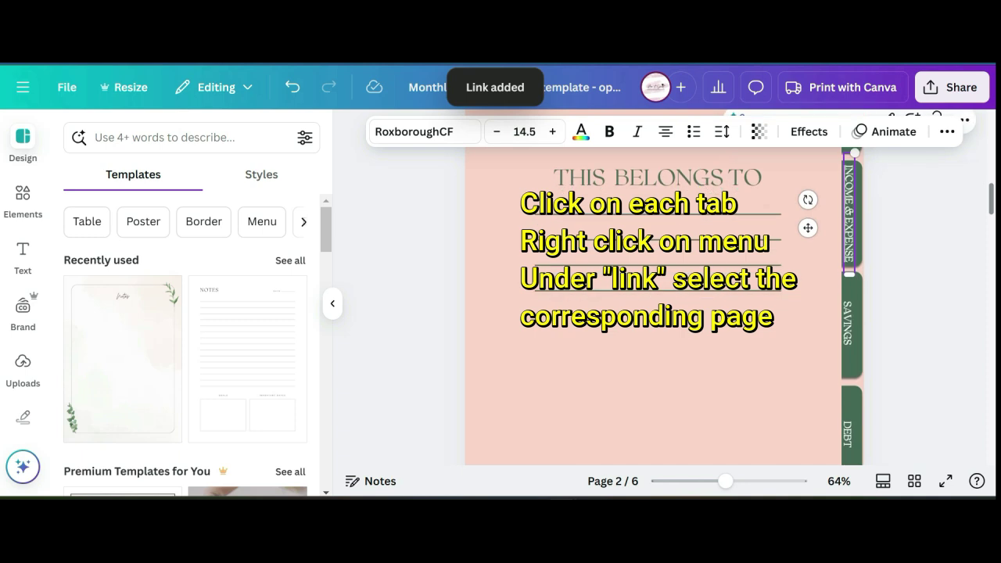
{"action": "scroll", "coordinate": [853, 219], "scroll_direction": "down", "scroll_amount": 1}
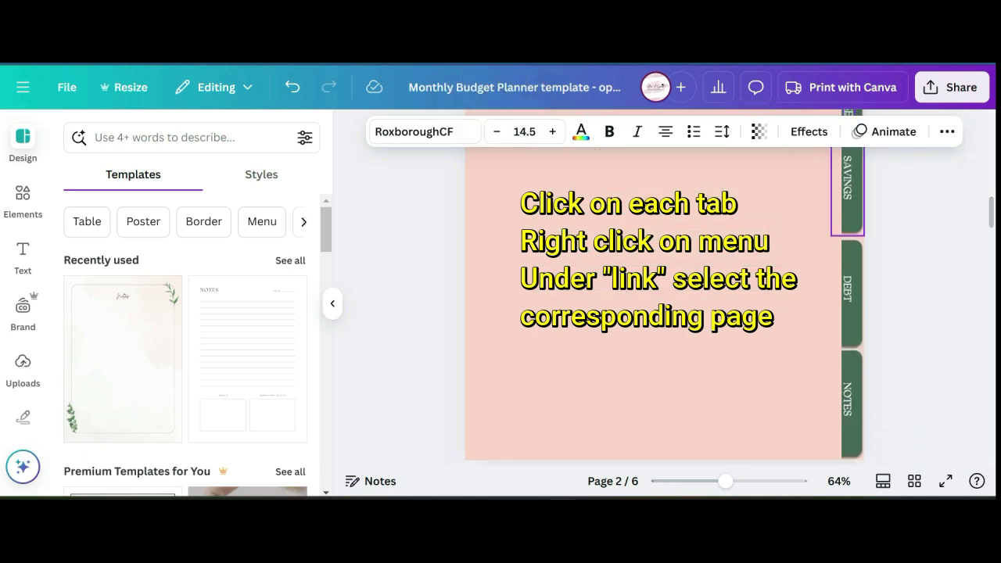
{"action": "left_click", "coordinate": [854, 217]}
{"action": "left_click", "coordinate": [898, 268]}
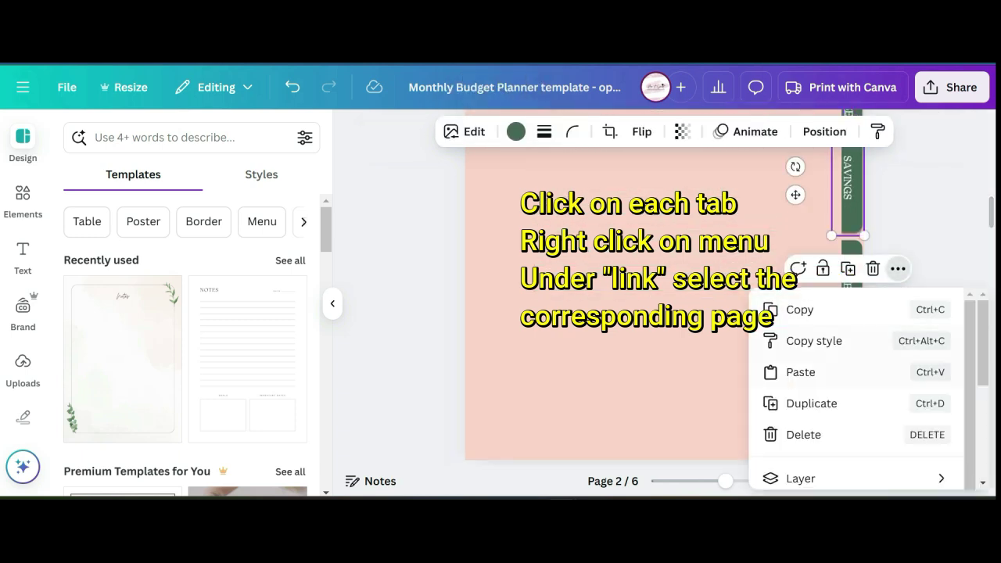
{"action": "scroll", "coordinate": [856, 434], "scroll_direction": "down", "scroll_amount": 1}
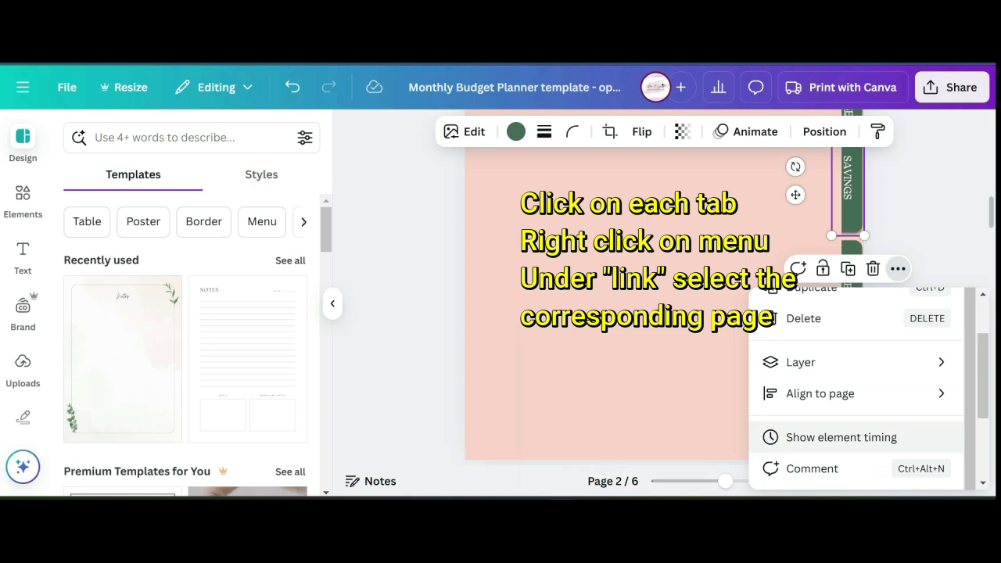
{"action": "scroll", "coordinate": [856, 391], "scroll_direction": "down", "scroll_amount": 2}
{"action": "left_click", "coordinate": [797, 362]}
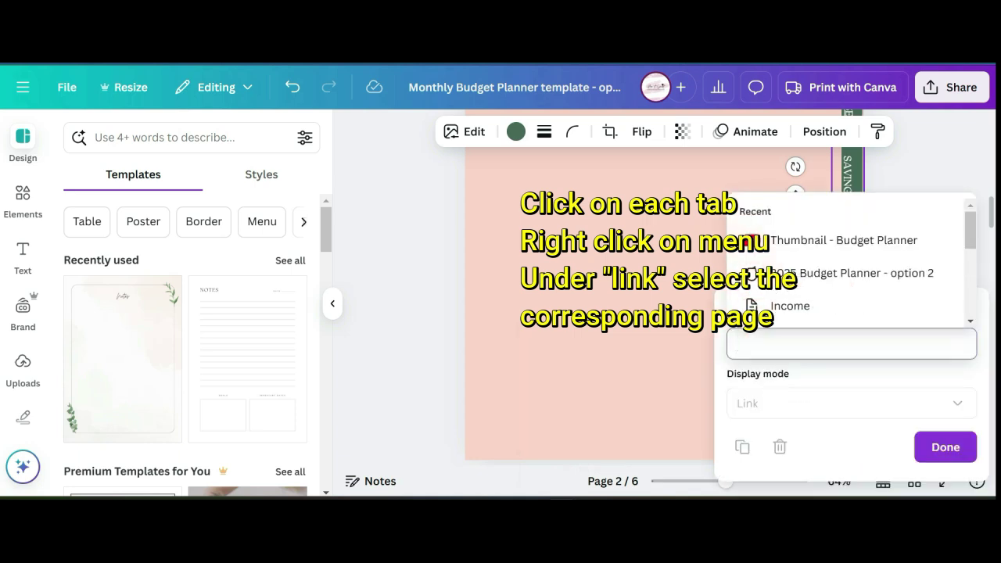
{"action": "scroll", "coordinate": [751, 297], "scroll_direction": "down", "scroll_amount": 2}
{"action": "left_click", "coordinate": [798, 317]}
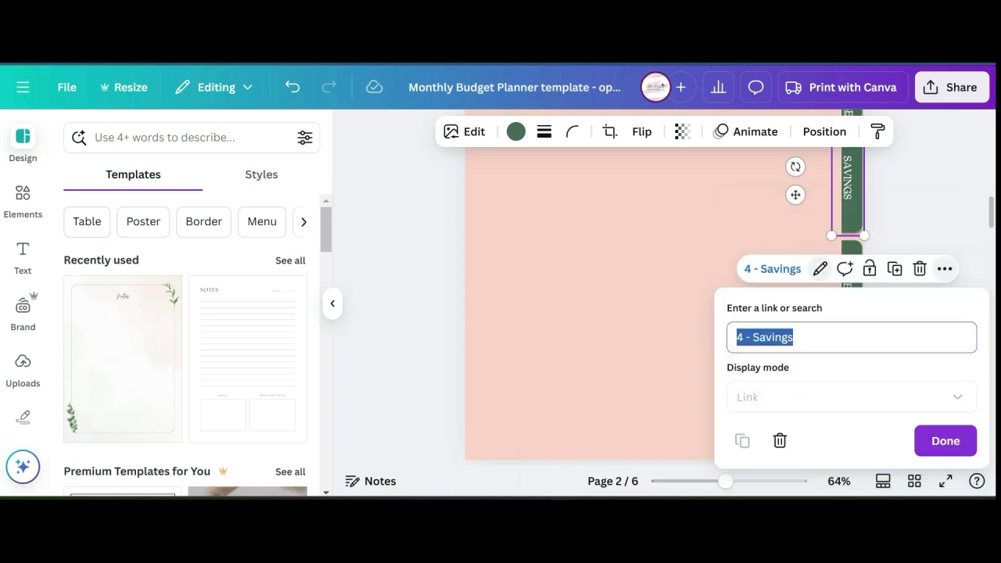
{"action": "left_click", "coordinate": [946, 447]}
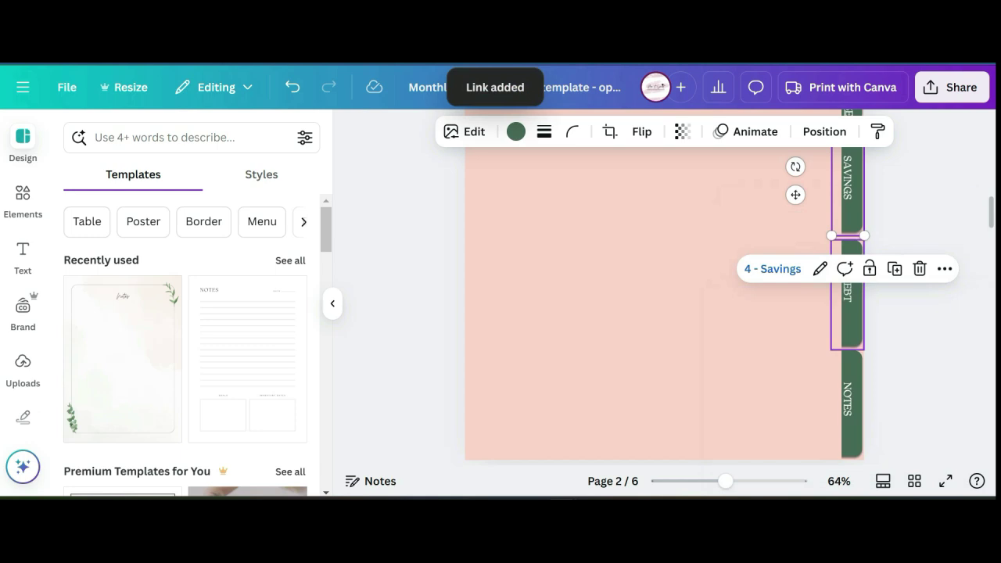
Step: Link the DEBT tab label on page 2 to the document page "5 - Debt"
{"action": "left_click", "coordinate": [848, 290]}
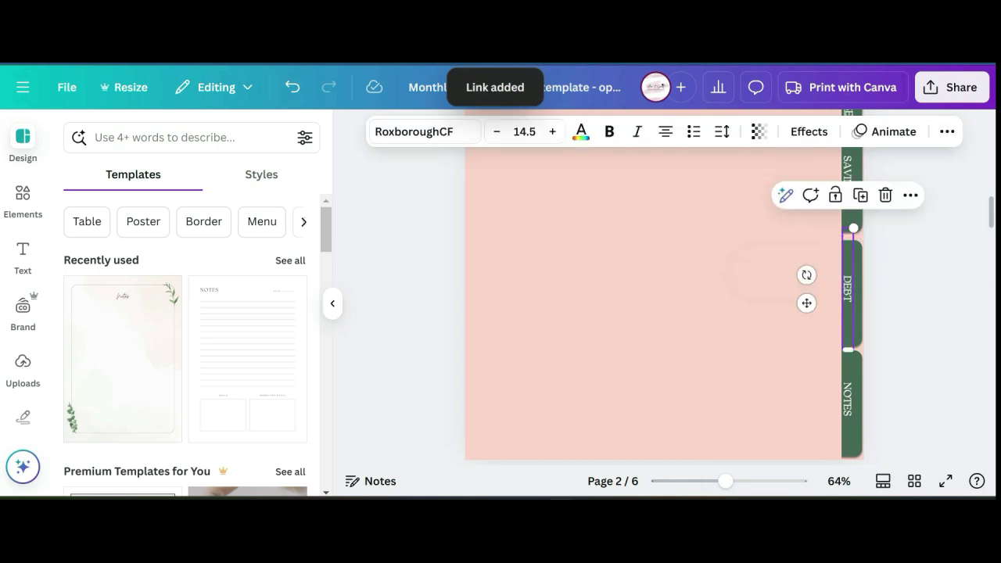
{"action": "left_click", "coordinate": [910, 194]}
{"action": "scroll", "coordinate": [861, 407], "scroll_direction": "down", "scroll_amount": 3}
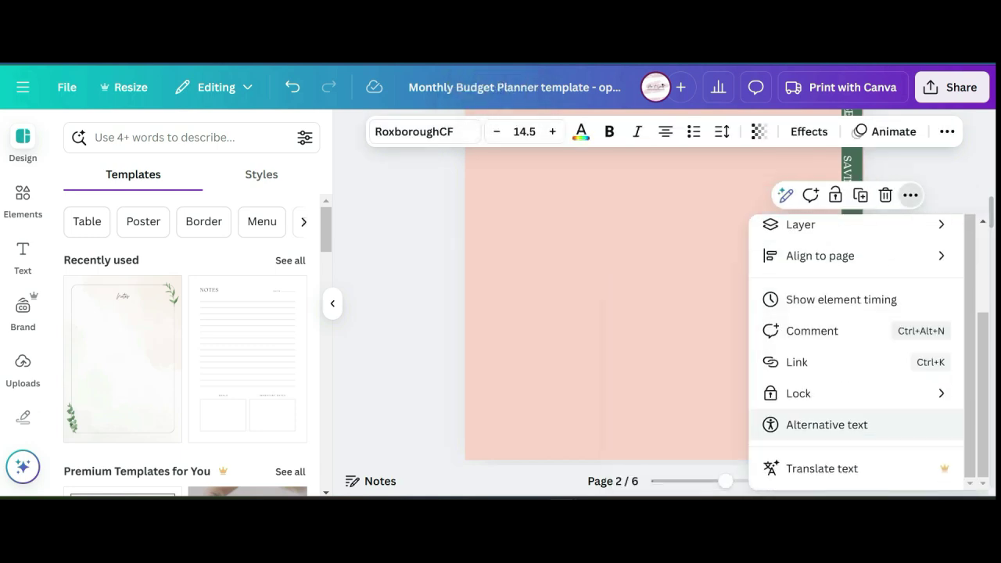
{"action": "left_click", "coordinate": [798, 362]}
{"action": "scroll", "coordinate": [845, 373], "scroll_direction": "down", "scroll_amount": 5}
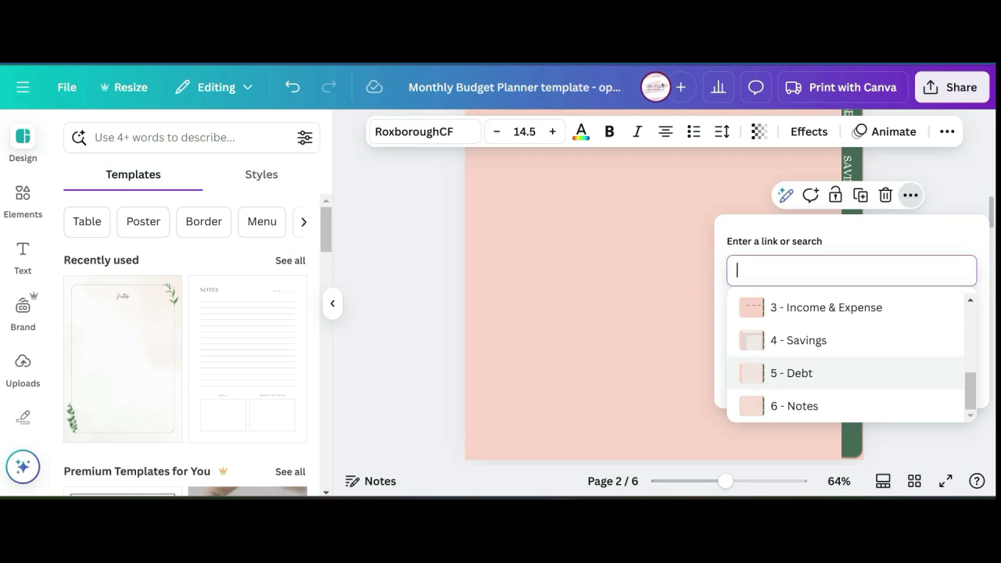
{"action": "left_click", "coordinate": [791, 373]}
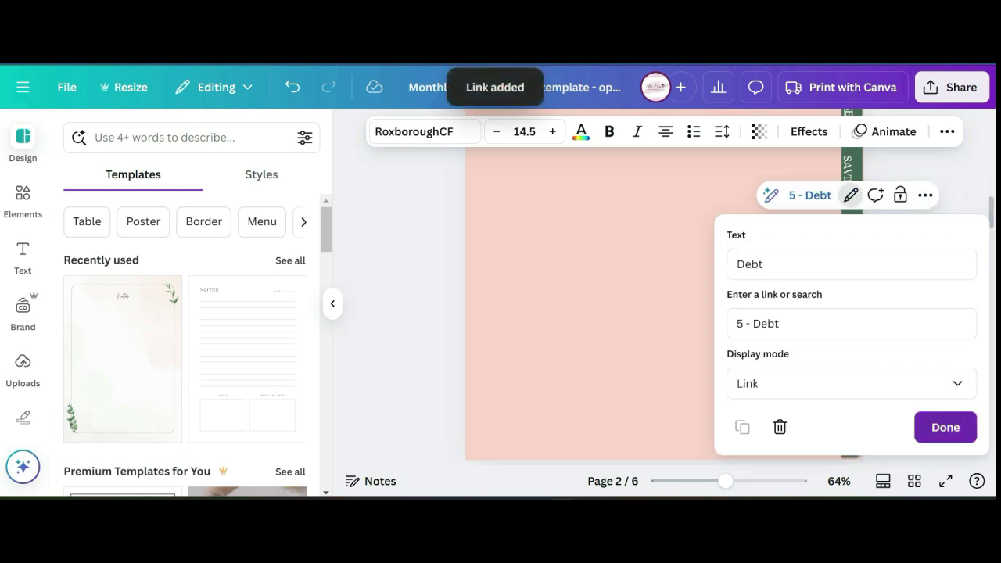
{"action": "left_click", "coordinate": [945, 425]}
Step: Undo the last change to the side tabs on page 4, the savings tracker
{"action": "scroll", "coordinate": [665, 313], "scroll_direction": "down", "scroll_amount": 2}
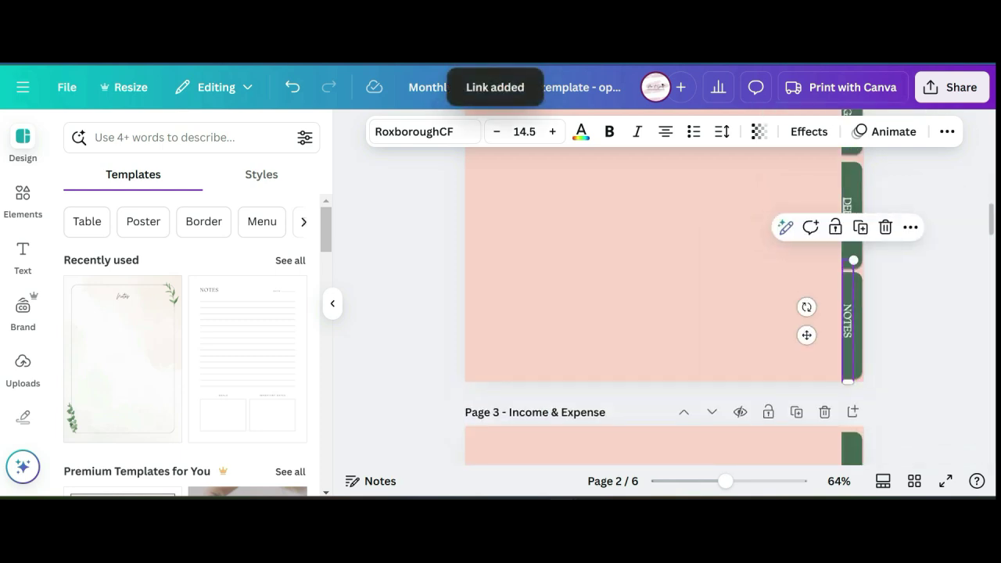
{"action": "scroll", "coordinate": [665, 313], "scroll_direction": "down", "scroll_amount": 6}
{"action": "left_click", "coordinate": [854, 289]}
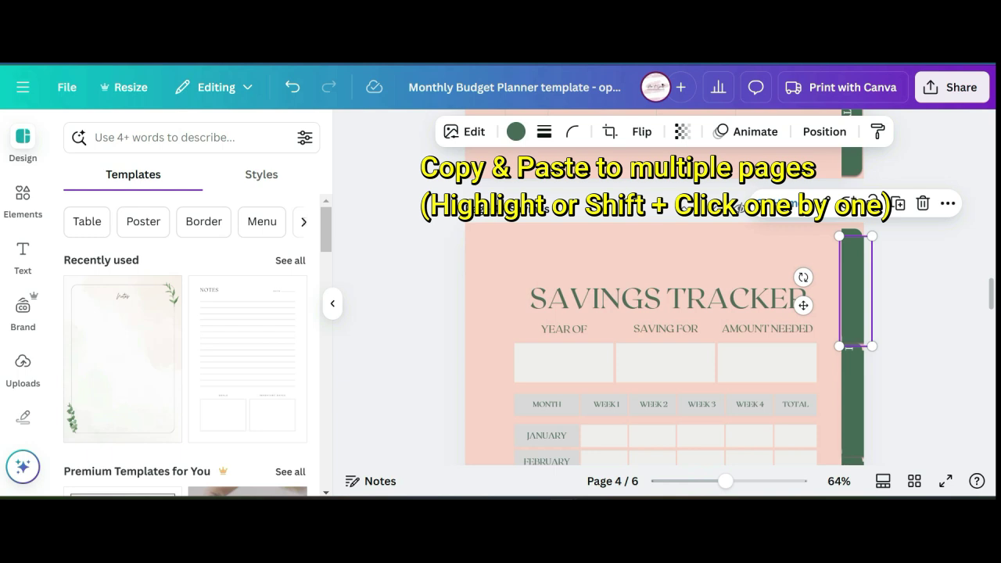
{"action": "left_click", "coordinate": [292, 86]}
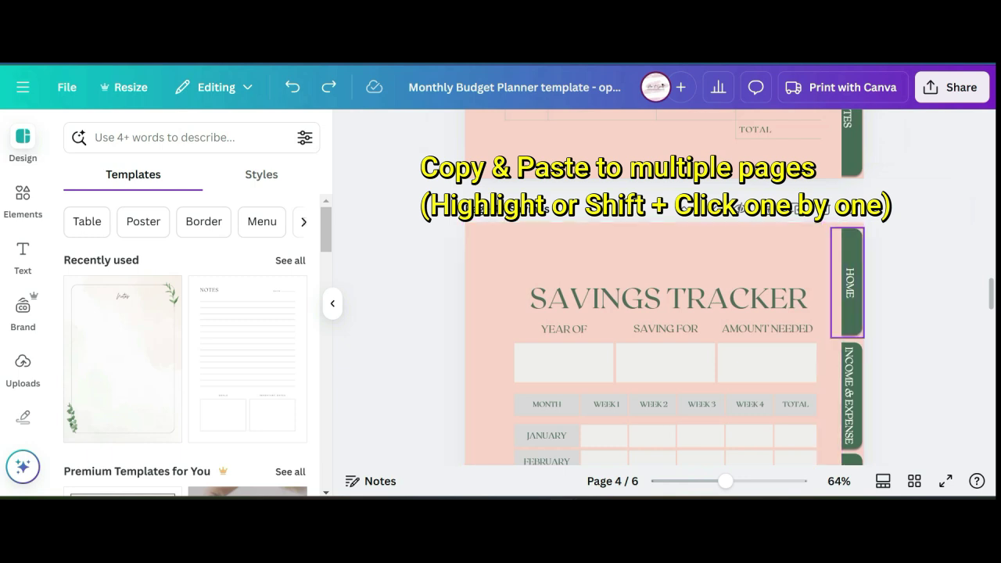
{"action": "scroll", "coordinate": [665, 297], "scroll_direction": "up", "scroll_amount": 5}
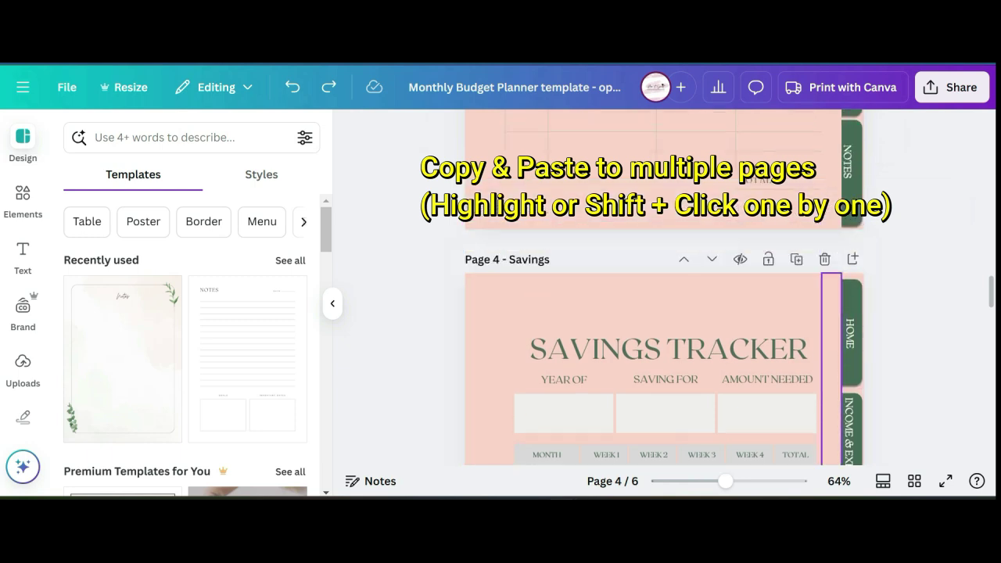
Step: Review the side tabs on pages 6 to 3 and check the page links of the NOTES and INCOME & EXPENSE labels on page 3
{"action": "scroll", "coordinate": [665, 297], "scroll_direction": "up", "scroll_amount": 5}
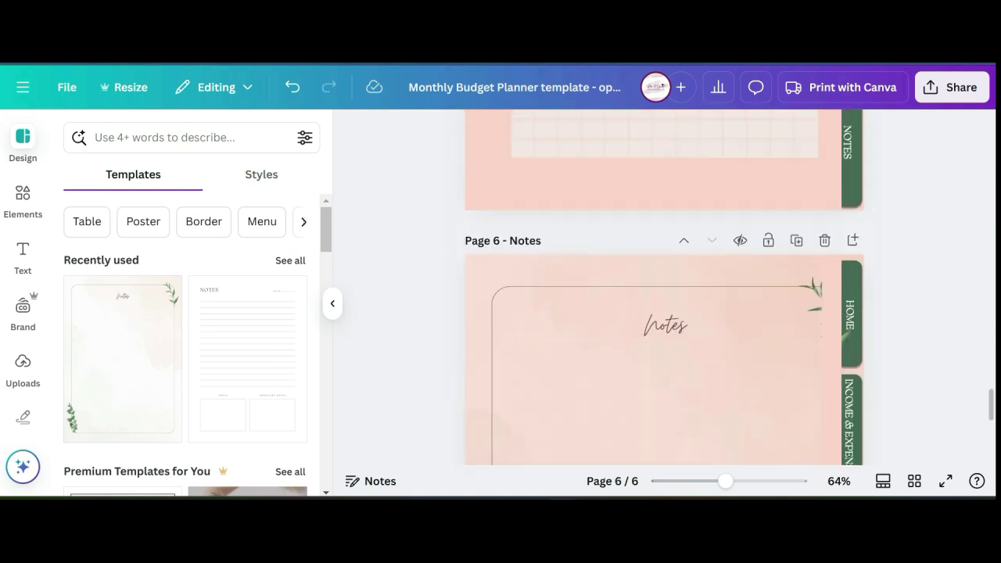
{"action": "scroll", "coordinate": [665, 297], "scroll_direction": "up", "scroll_amount": 3}
{"action": "scroll", "coordinate": [665, 297], "scroll_direction": "up", "scroll_amount": 5}
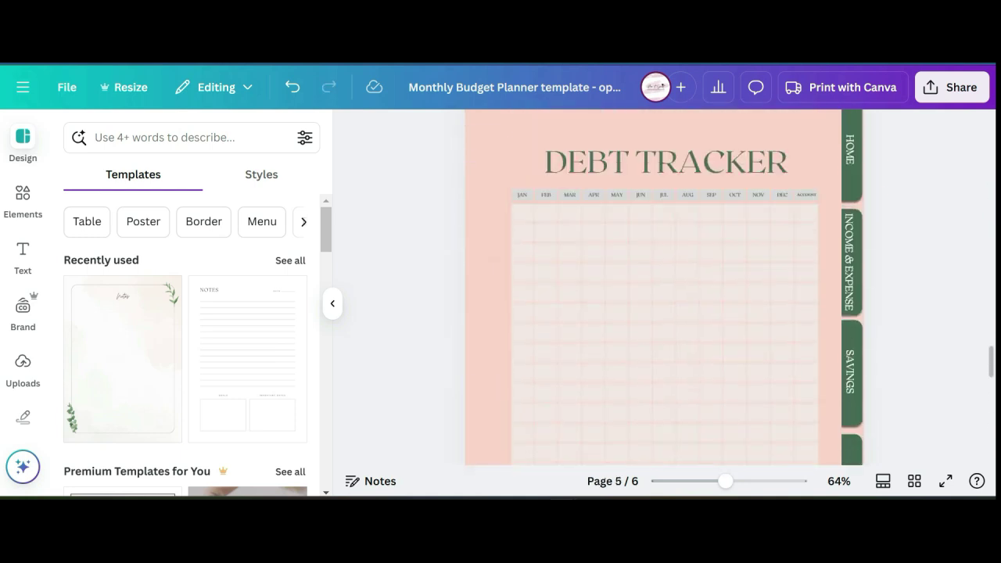
{"action": "scroll", "coordinate": [665, 297], "scroll_direction": "up", "scroll_amount": 8}
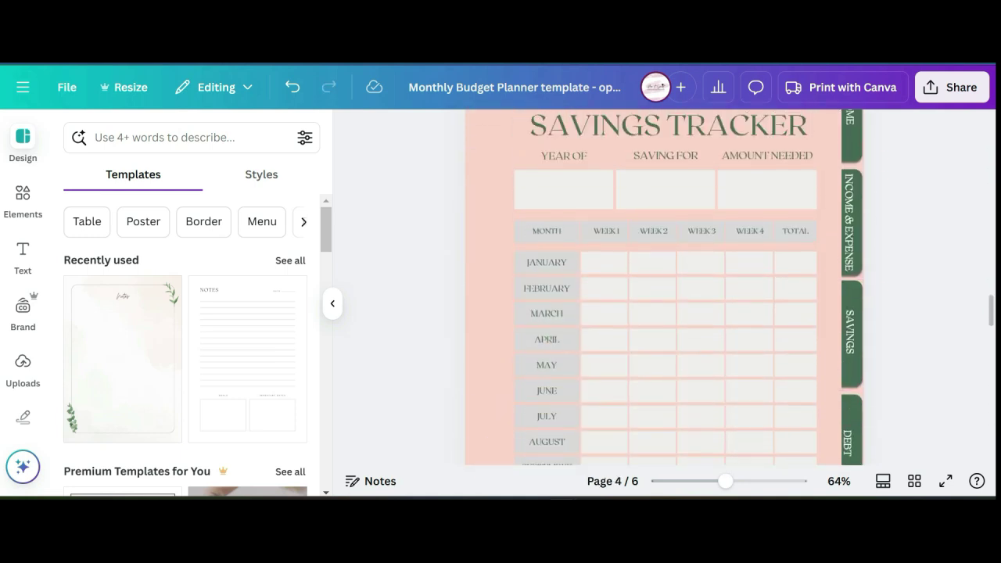
{"action": "scroll", "coordinate": [847, 219], "scroll_direction": "up", "scroll_amount": 1}
{"action": "left_click", "coordinate": [847, 230]}
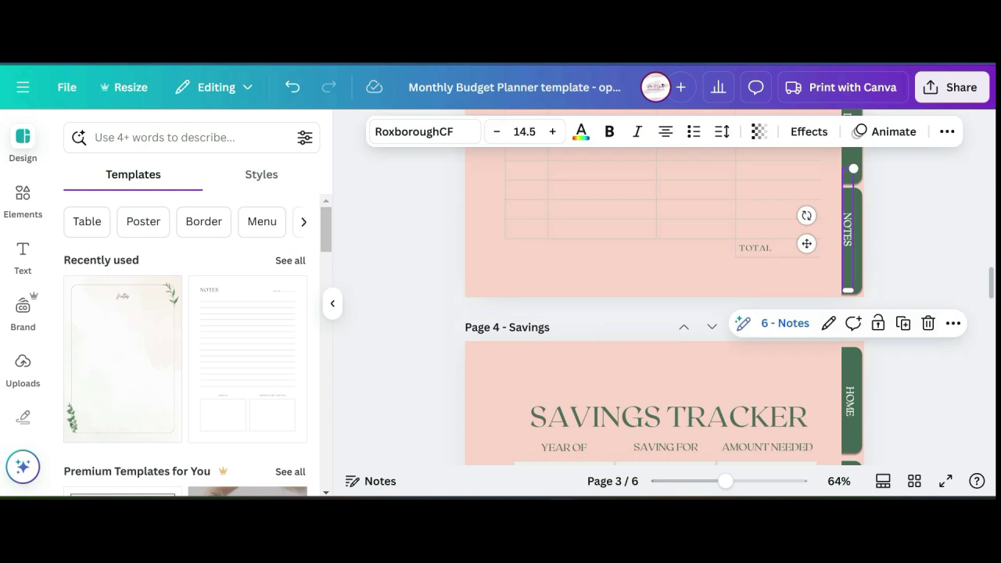
{"action": "scroll", "coordinate": [848, 297], "scroll_direction": "up", "scroll_amount": 5}
{"action": "left_click", "coordinate": [849, 298]}
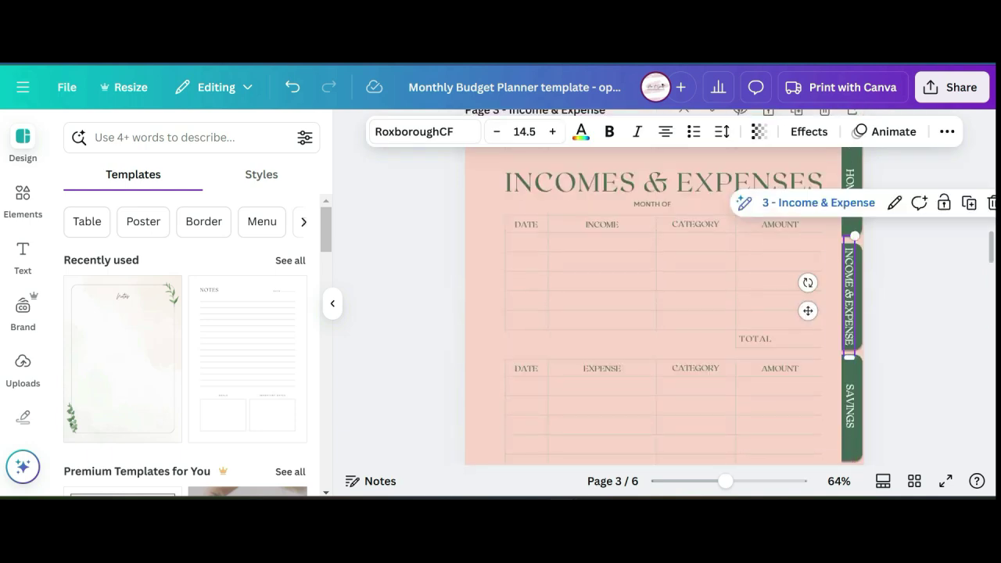
Step: Test the page link on the INCOME & EXPENSE tab shape of page 2 by following it
{"action": "scroll", "coordinate": [665, 313], "scroll_direction": "up", "scroll_amount": 8}
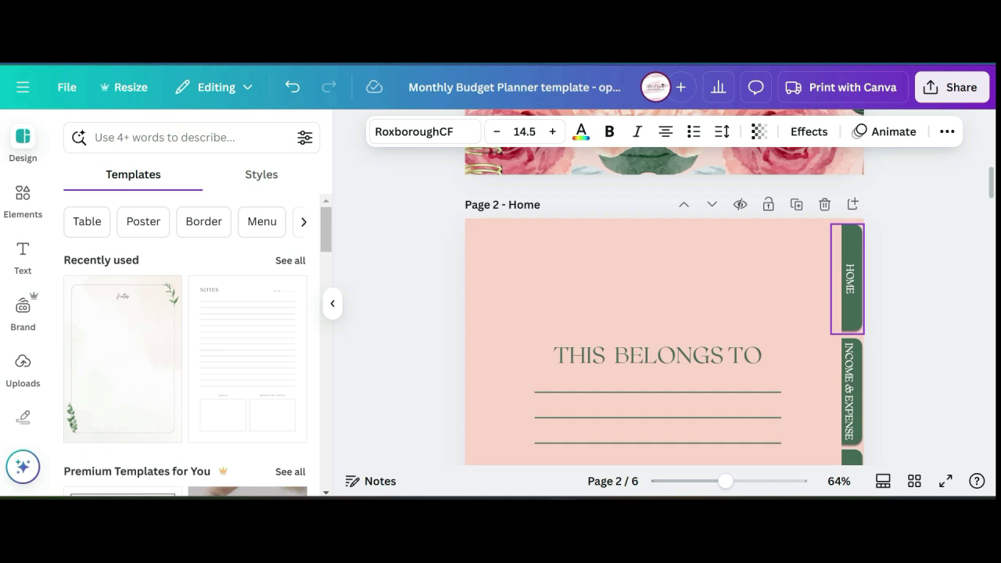
{"action": "left_click", "coordinate": [848, 437]}
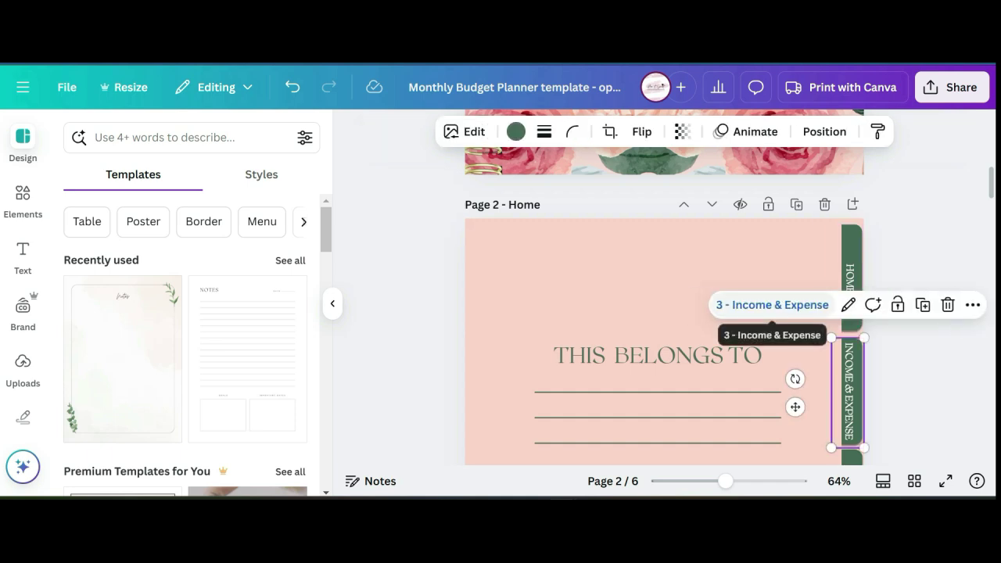
{"action": "left_click", "coordinate": [772, 306]}
{"action": "left_click", "coordinate": [923, 313]}
{"action": "scroll", "coordinate": [923, 312], "scroll_direction": "up", "scroll_amount": 2}
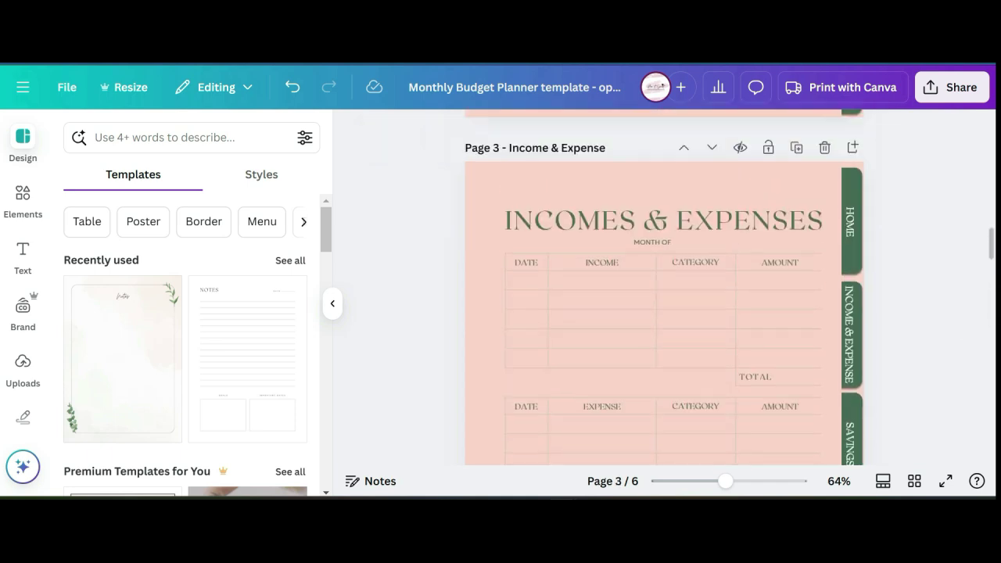
{"action": "scroll", "coordinate": [665, 297], "scroll_direction": "up", "scroll_amount": 3}
Step: Review all planner pages together in the grid overview, then return to the page editor
{"action": "left_click", "coordinate": [915, 481]}
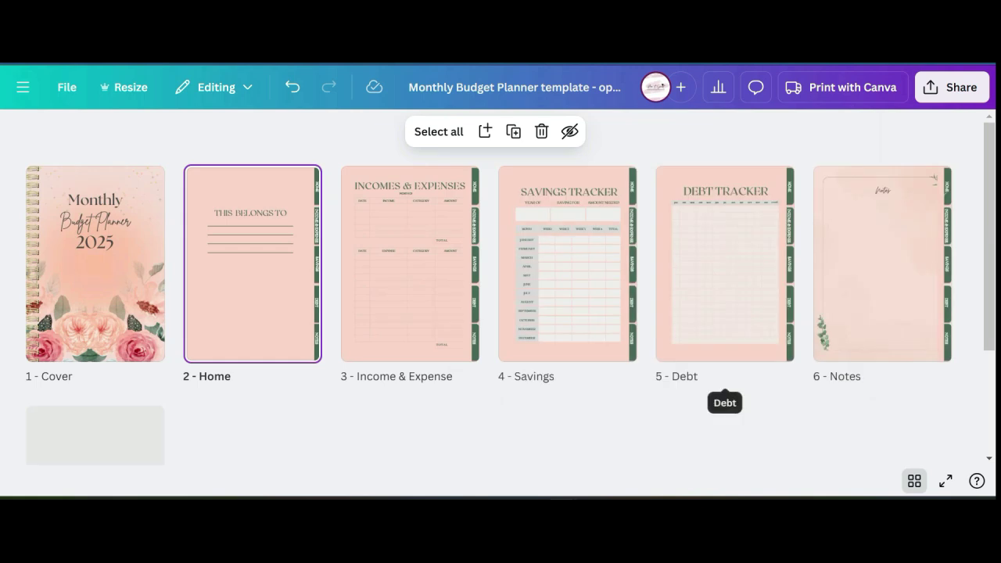
{"action": "scroll", "coordinate": [725, 383], "scroll_direction": "down", "scroll_amount": 2}
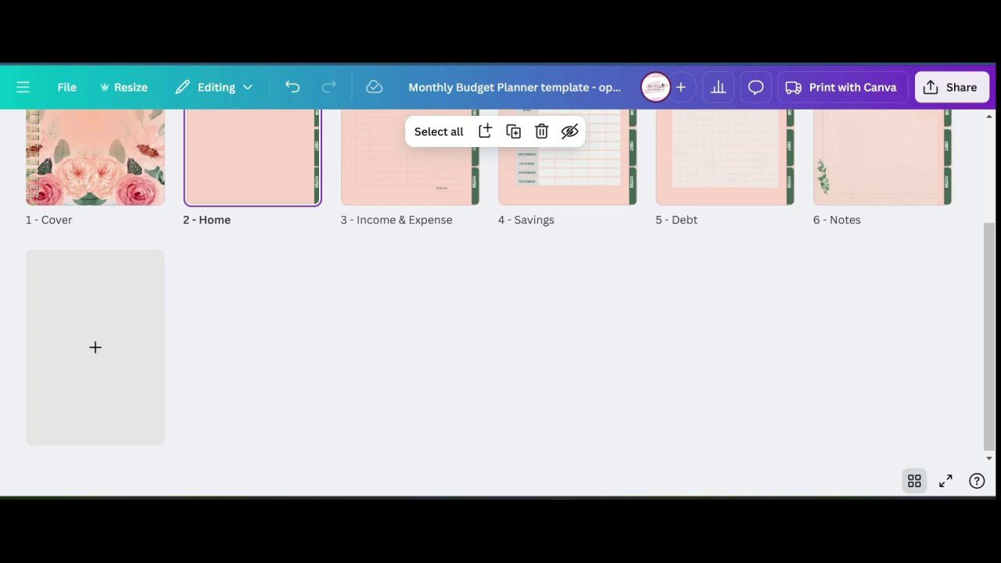
{"action": "scroll", "coordinate": [501, 297], "scroll_direction": "up", "scroll_amount": 1}
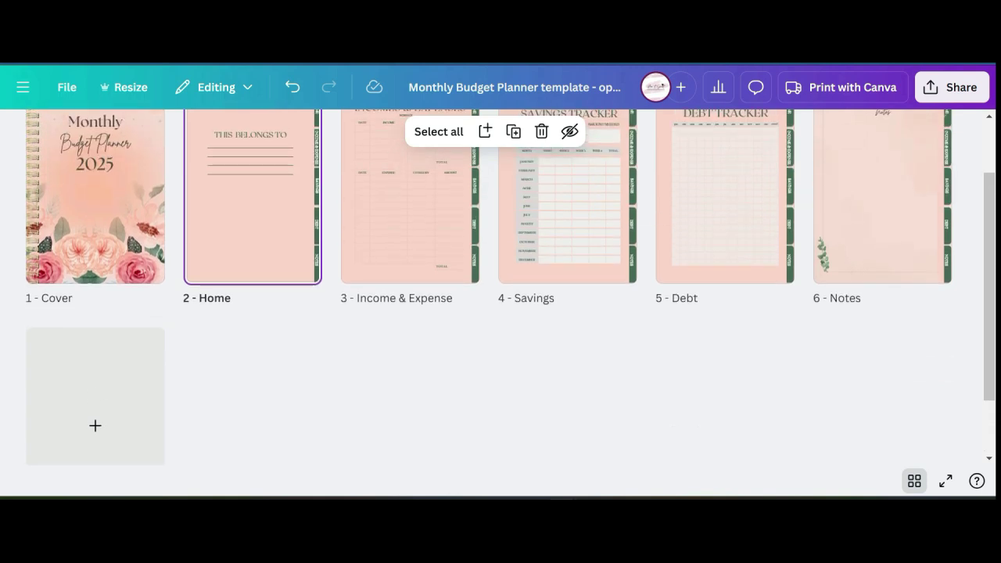
{"action": "left_click", "coordinate": [915, 481]}
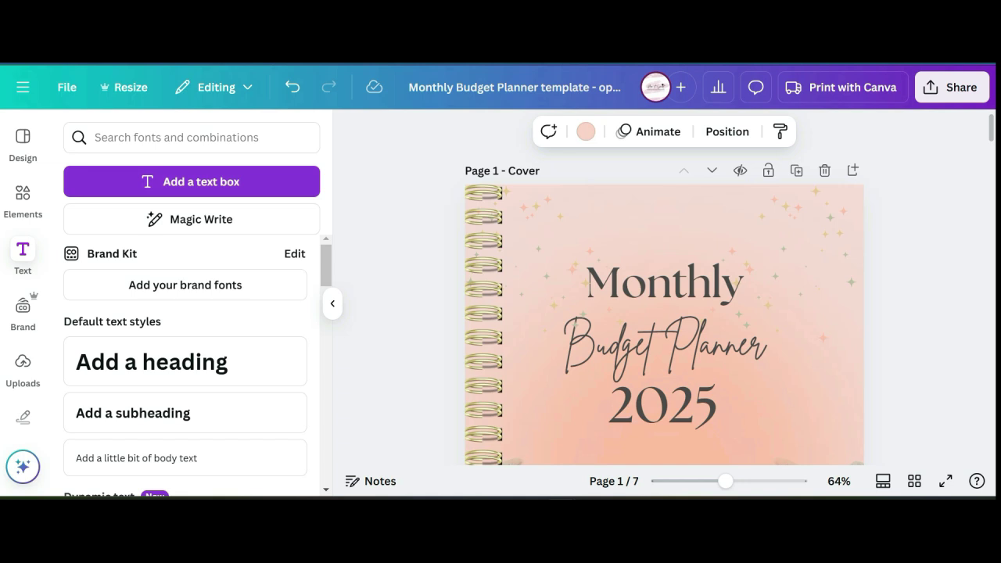
Step: Download all pages of the planner, pages 1–7, as a PDF Standard file
{"action": "left_click", "coordinate": [951, 87]}
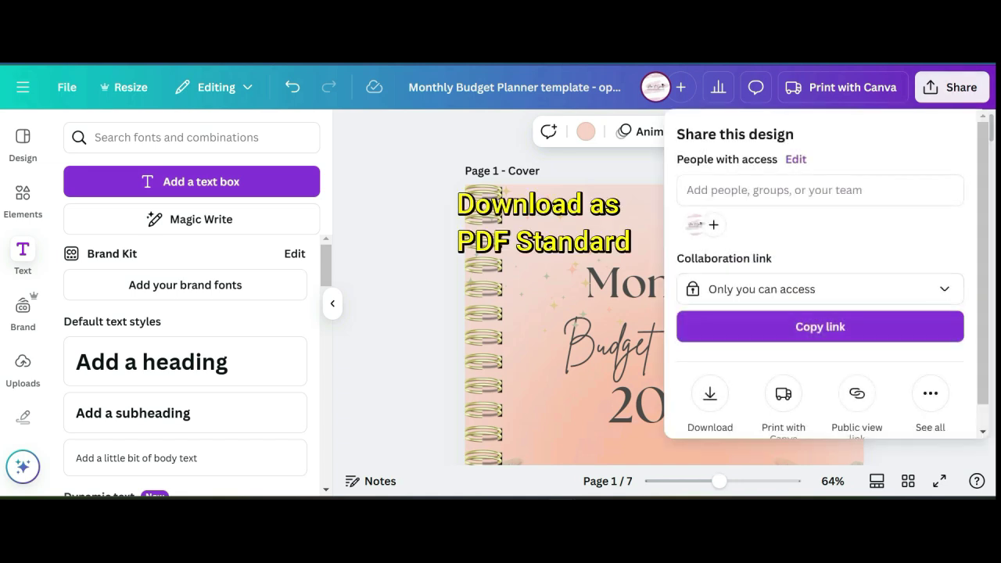
{"action": "left_click", "coordinate": [710, 394]}
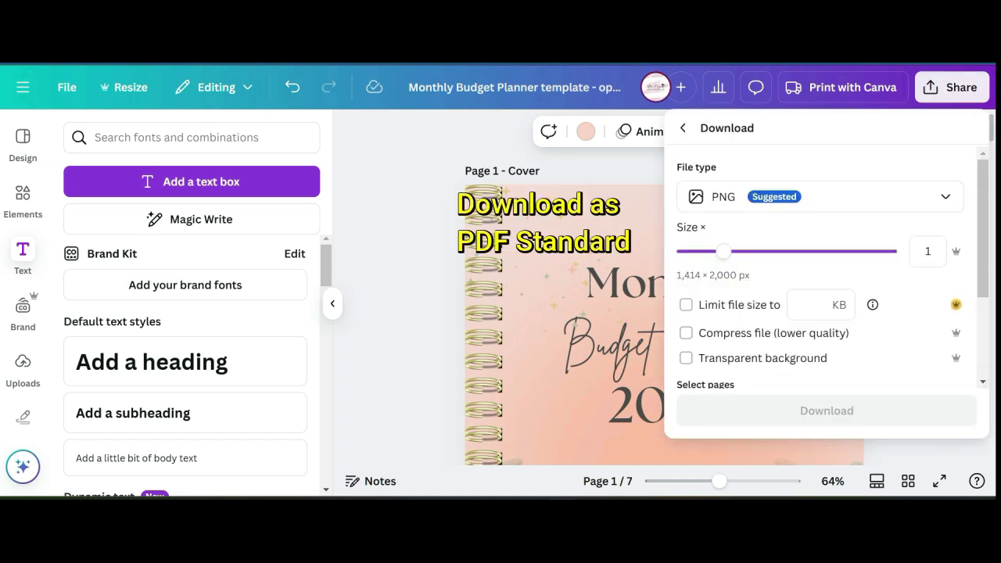
{"action": "left_click", "coordinate": [819, 196]}
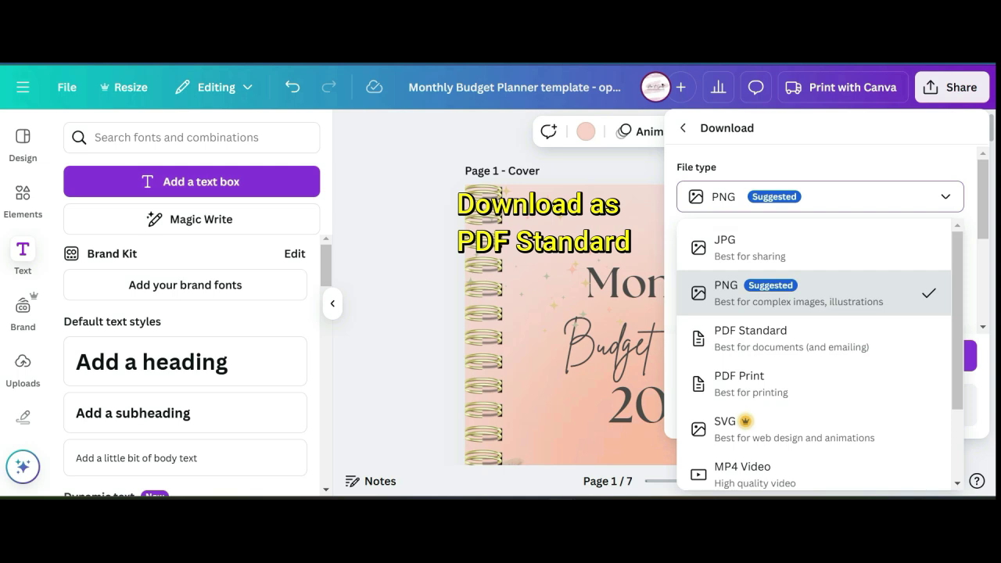
{"action": "left_click", "coordinate": [813, 338]}
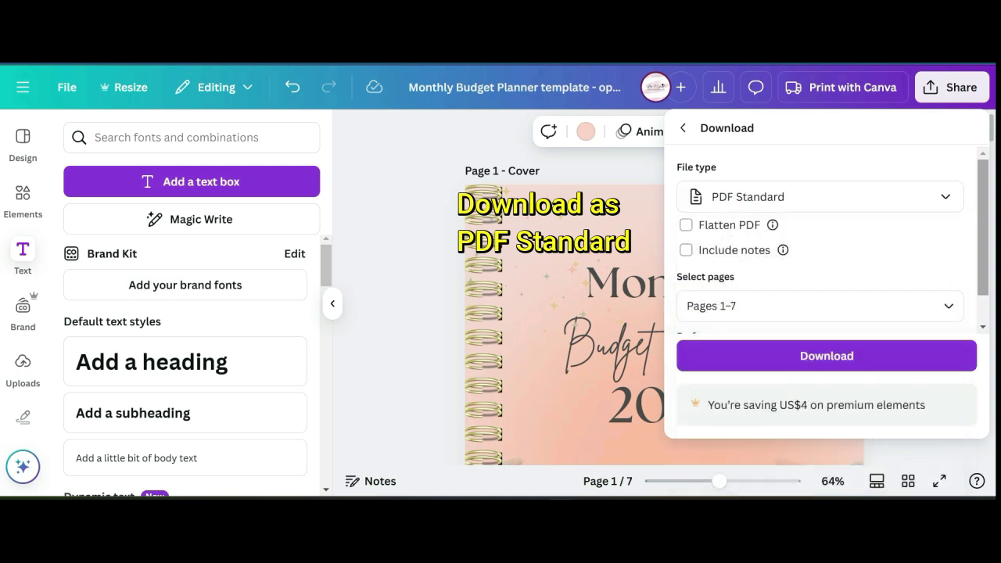
{"action": "scroll", "coordinate": [827, 235], "scroll_direction": "down", "scroll_amount": 1}
{"action": "left_click", "coordinate": [827, 356]}
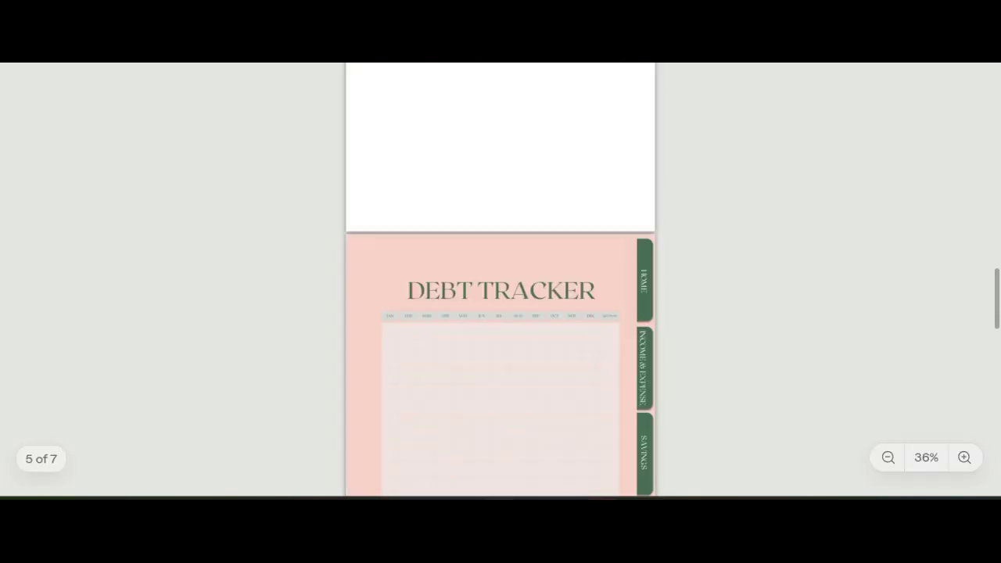
Step: Look through the exported PDF's income and expense, savings and debt pages with their side tabs
{"action": "scroll", "coordinate": [500, 280], "scroll_direction": "up", "scroll_amount": 10}
{"action": "scroll", "coordinate": [500, 279], "scroll_direction": "up", "scroll_amount": 5}
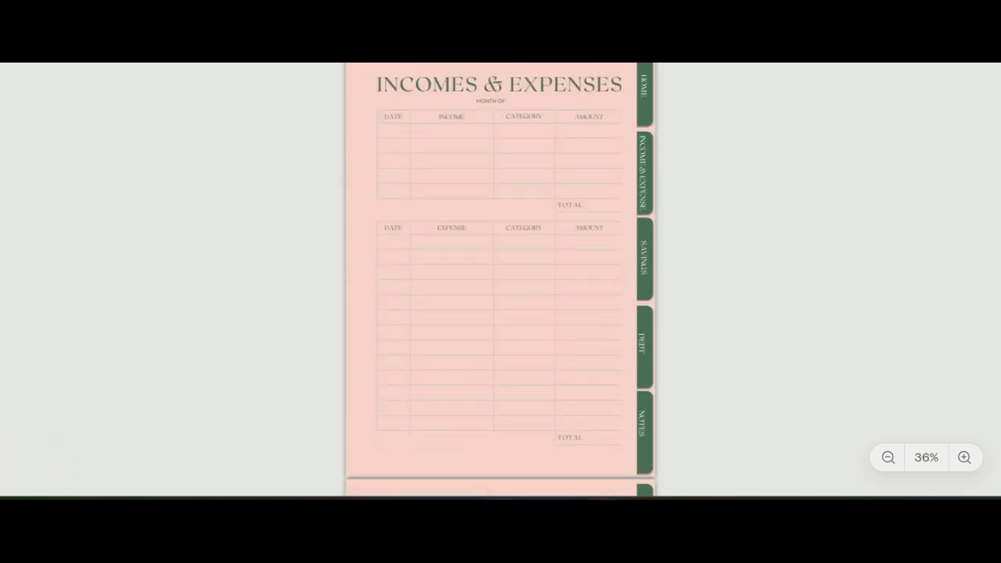
{"action": "scroll", "coordinate": [500, 279], "scroll_direction": "down", "scroll_amount": 5}
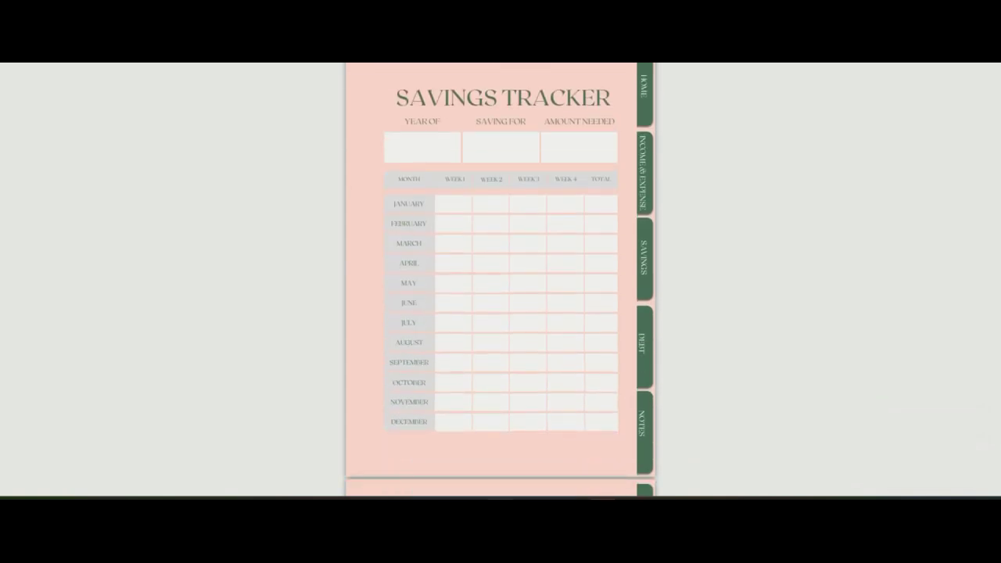